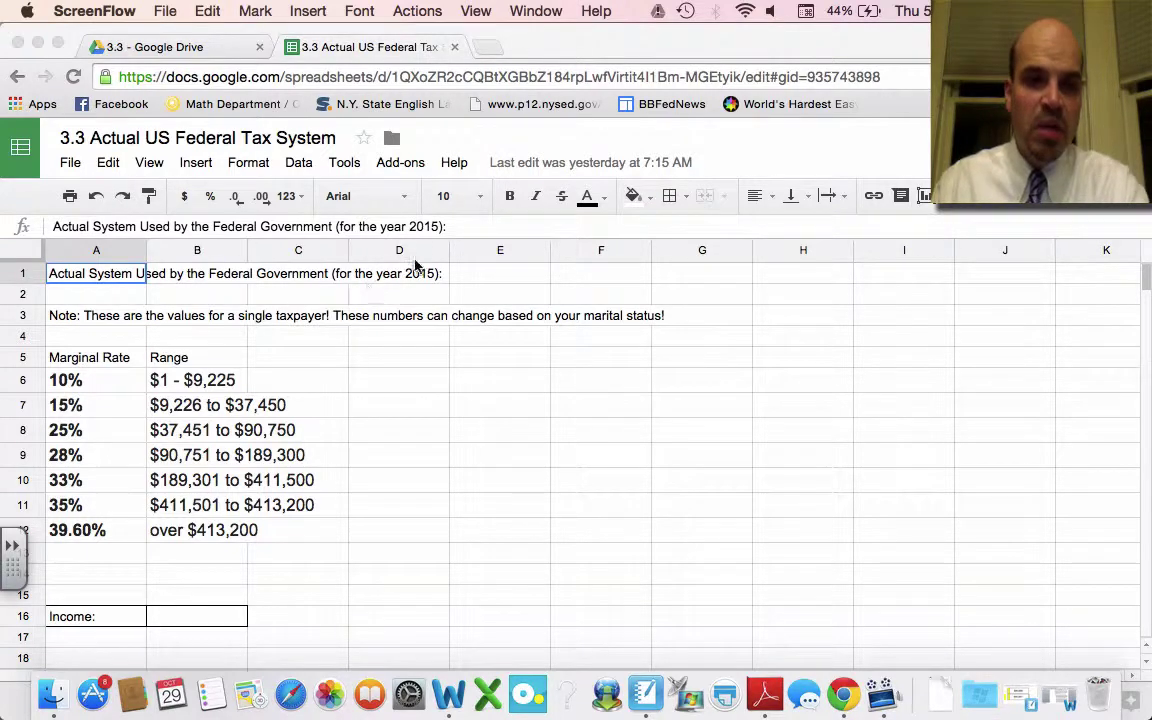
- Review the sheet title and the 10% and 15% brackets with their $9,225 and $37,450 limits
{"action": "left_click", "coordinate": [433, 233]}
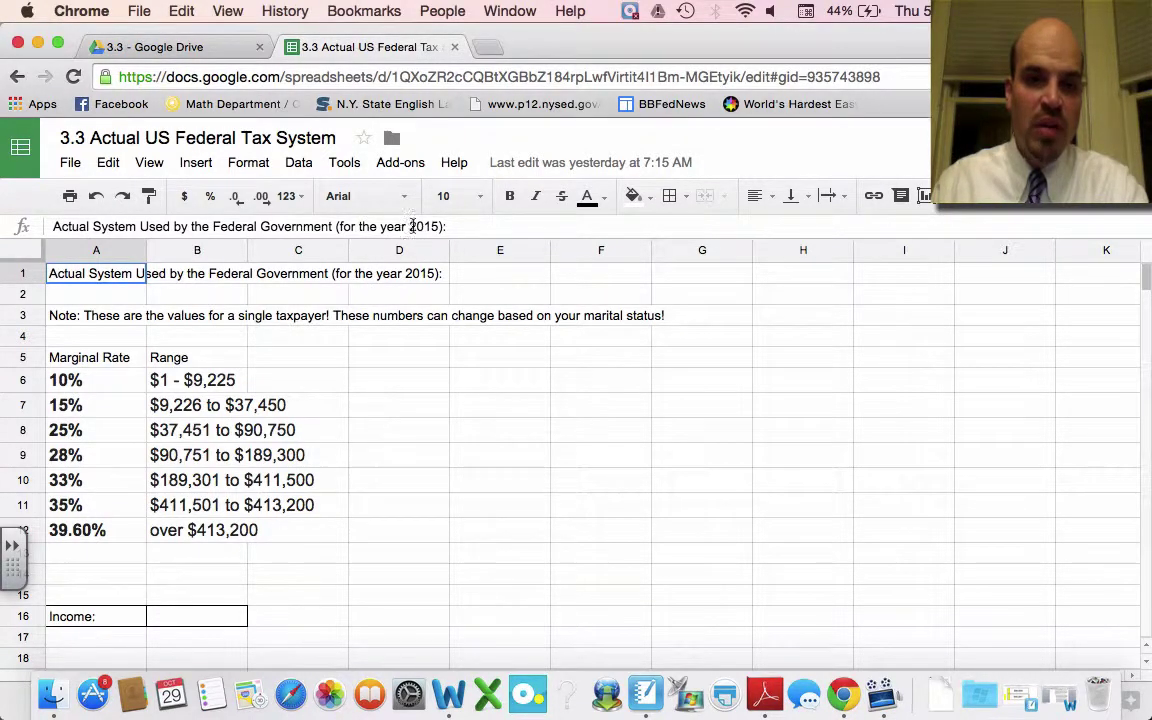
{"action": "left_click", "coordinate": [413, 226]}
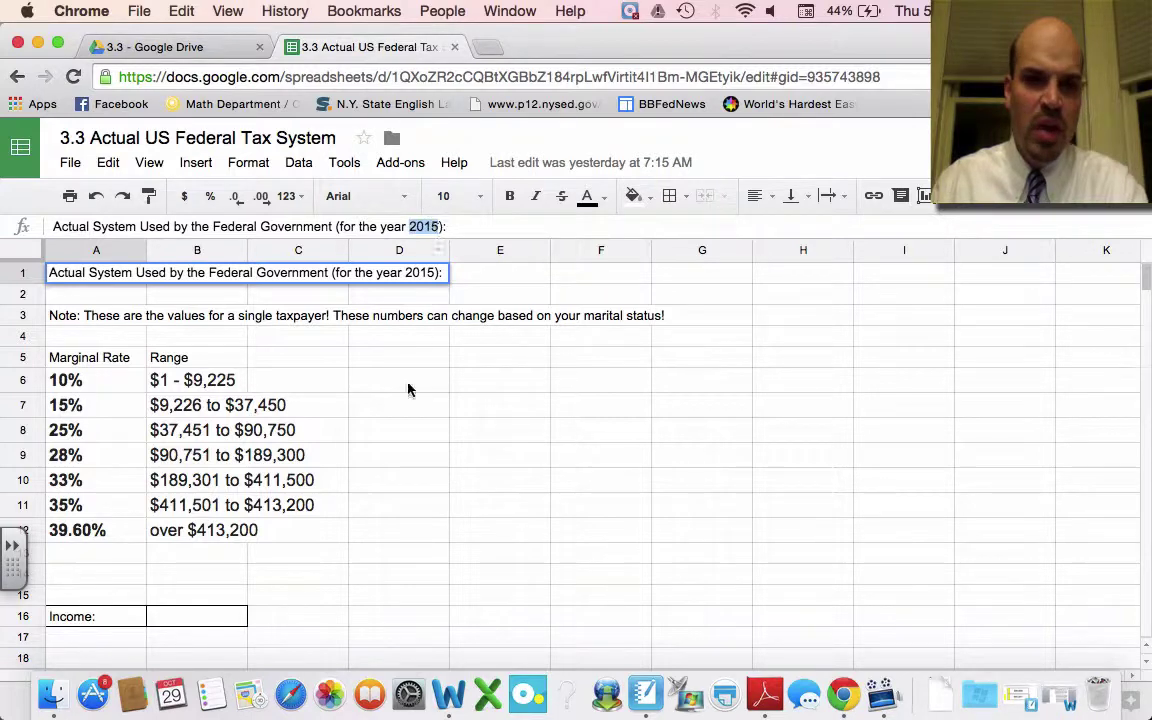
{"action": "left_click", "coordinate": [395, 426]}
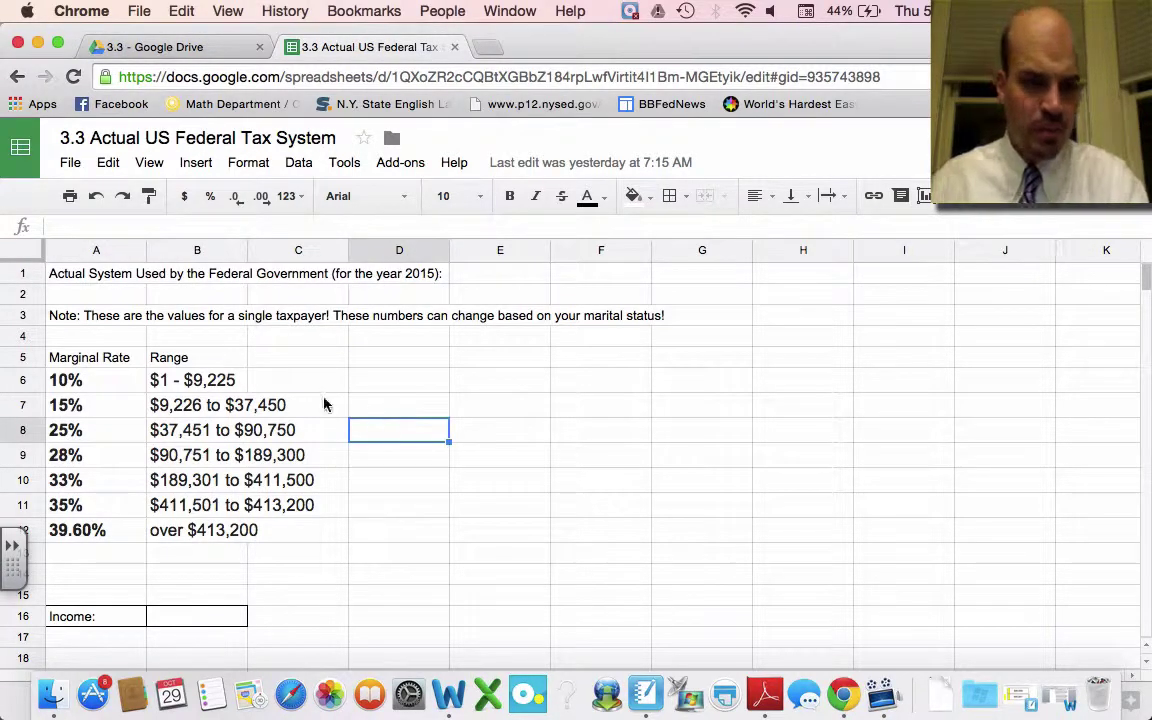
{"action": "left_click", "coordinate": [170, 388]}
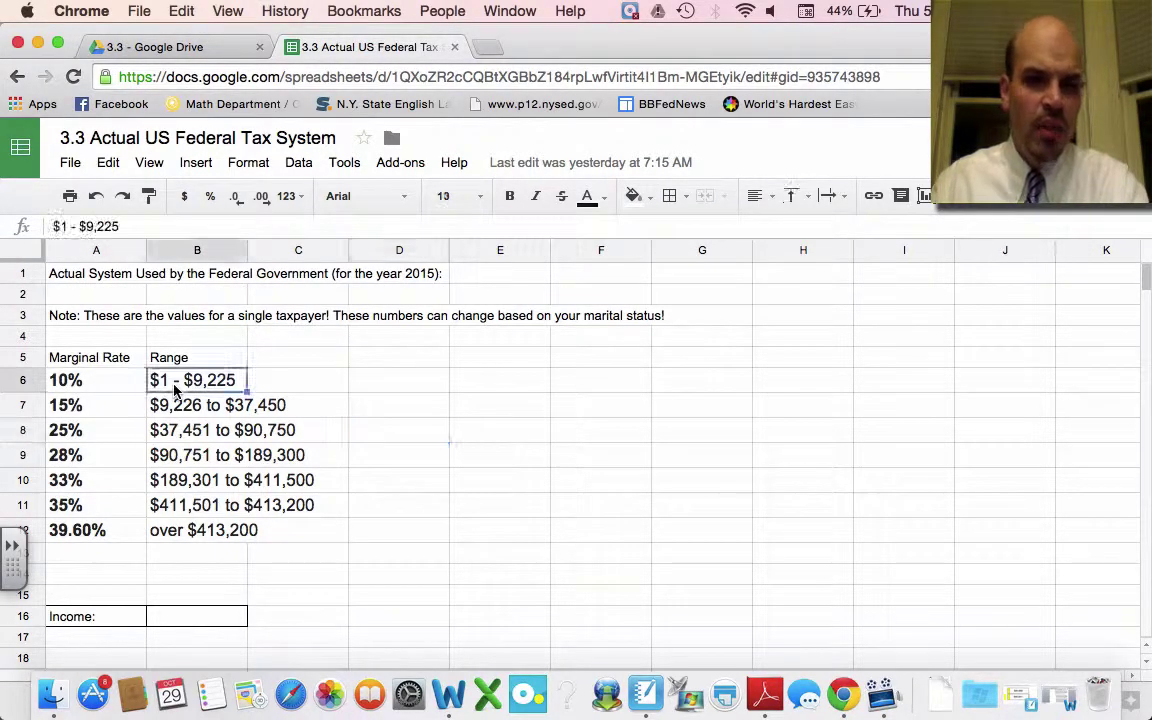
{"action": "left_click_drag", "start_coordinate": [84, 226], "coordinate": [120, 226]}
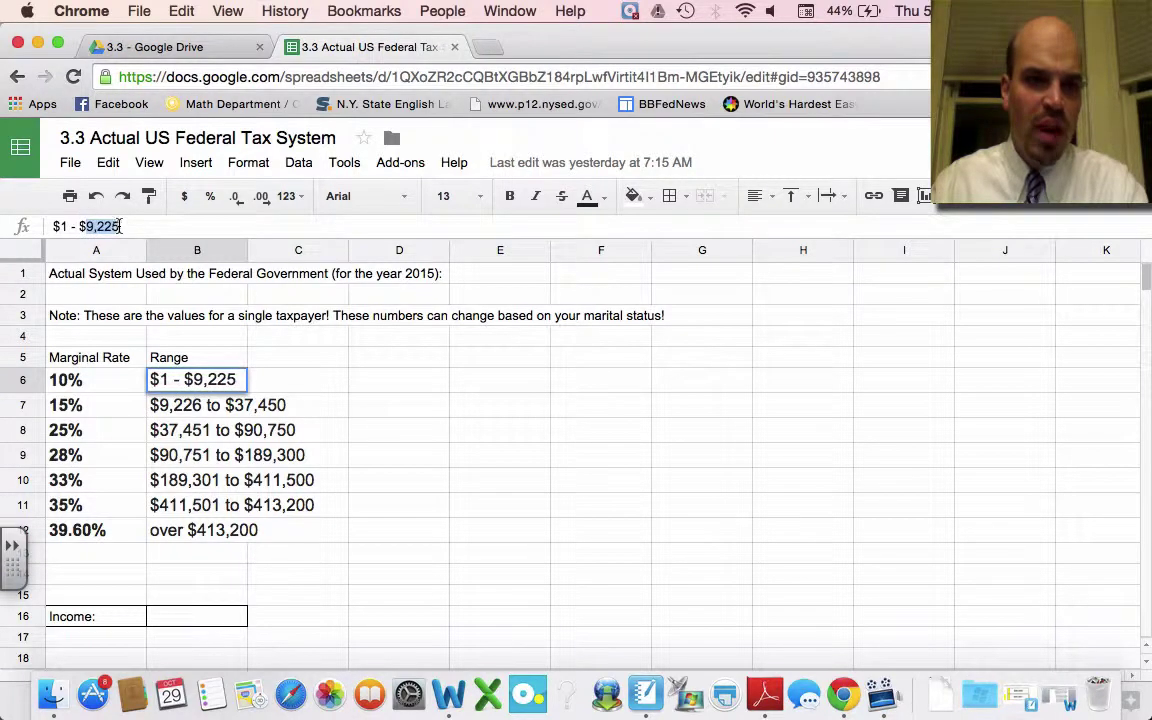
{"action": "left_click", "coordinate": [85, 381]}
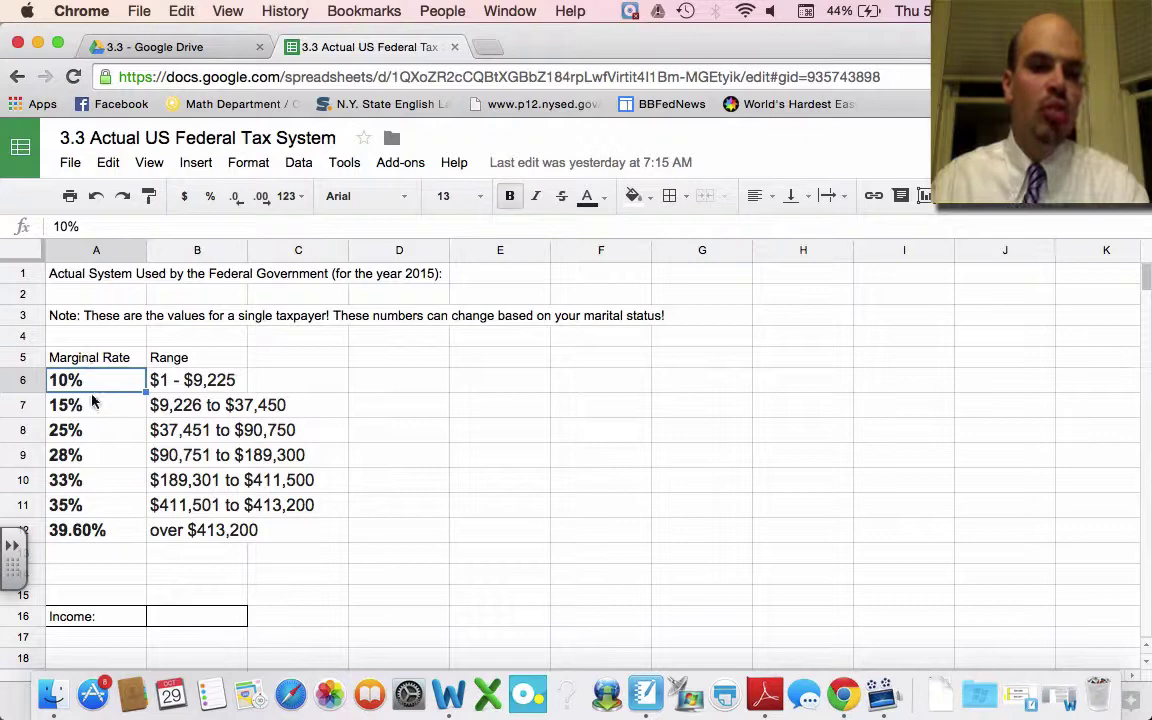
{"action": "left_click", "coordinate": [201, 414]}
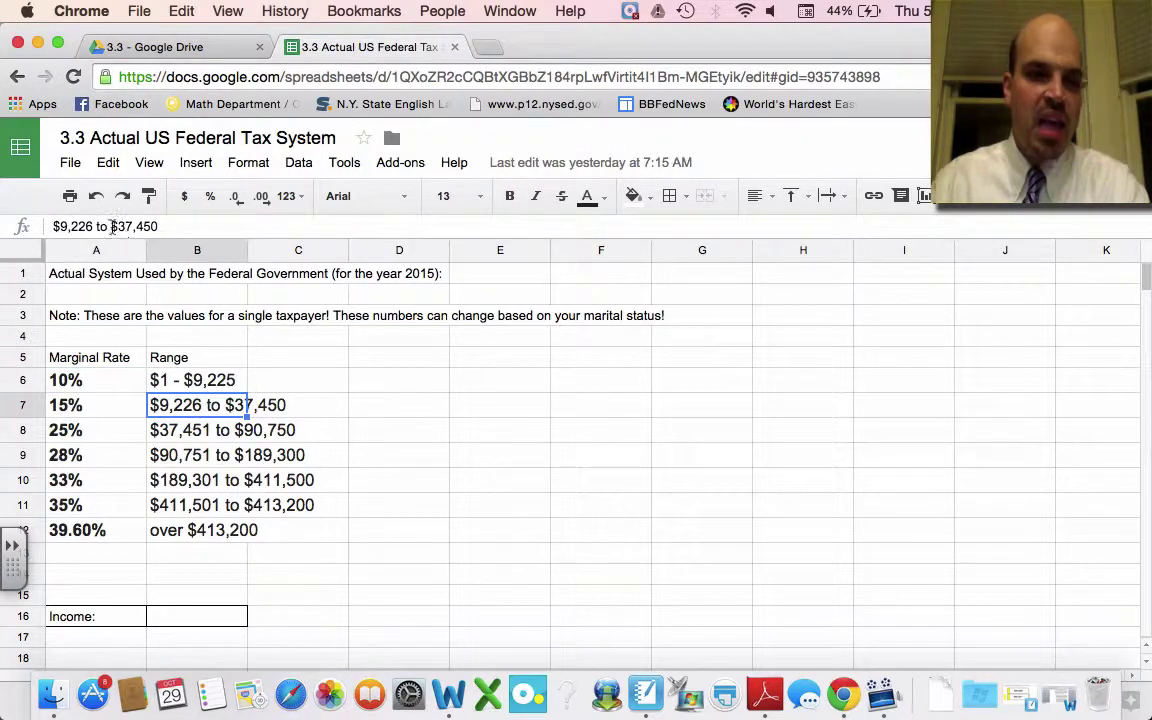
{"action": "left_click_drag", "start_coordinate": [111, 227], "coordinate": [157, 226]}
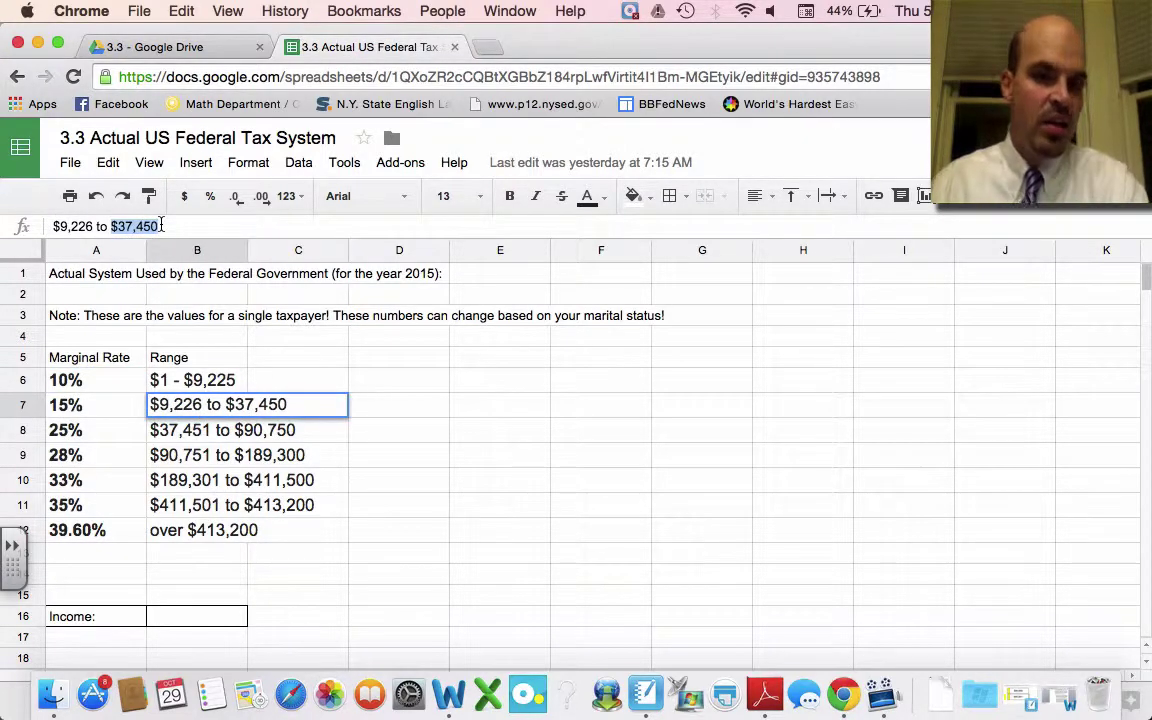
{"action": "left_click", "coordinate": [74, 409]}
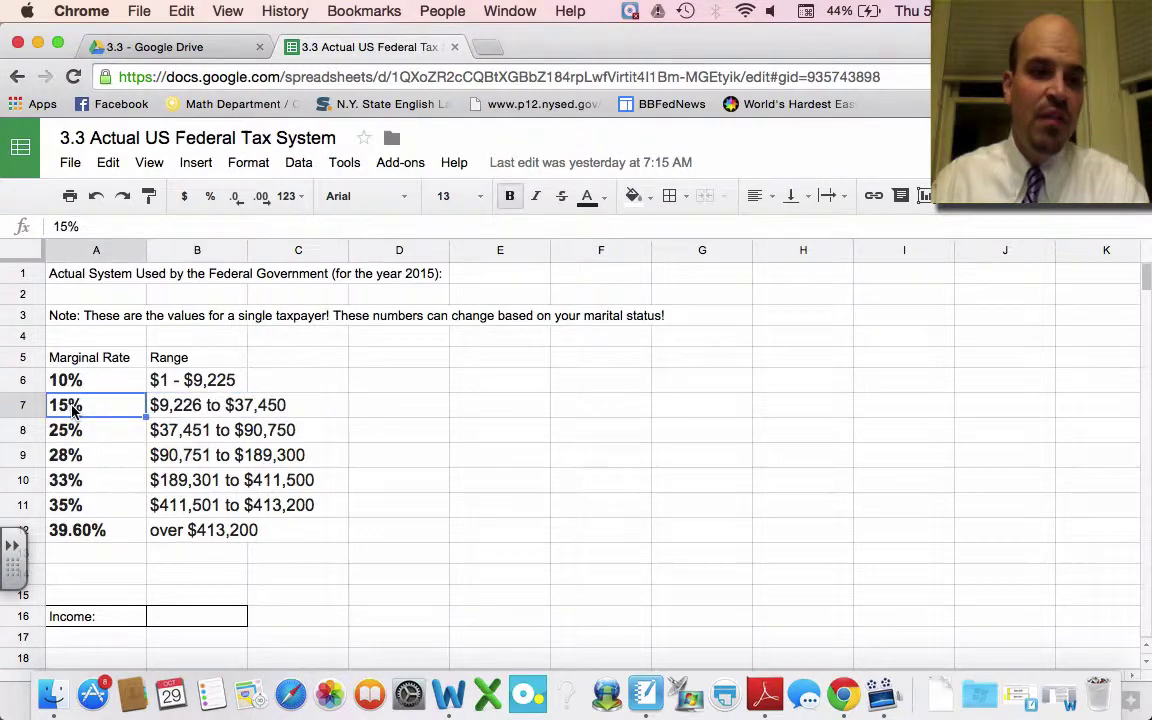
{"action": "left_click", "coordinate": [175, 416]}
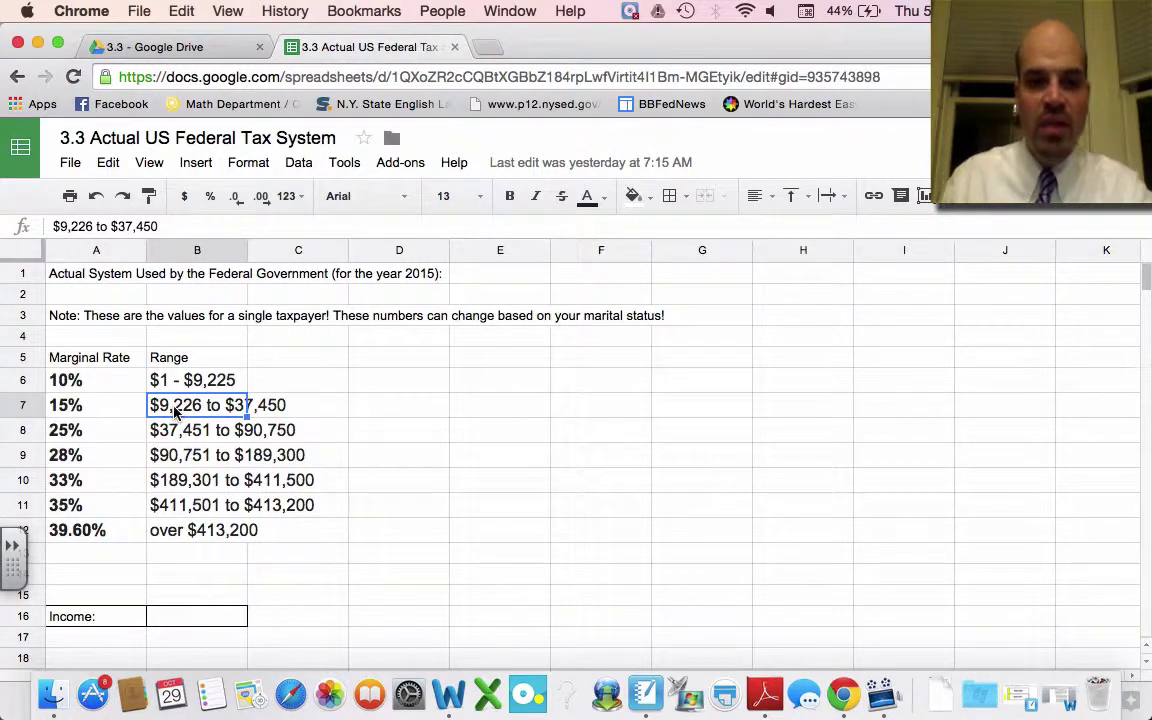
{"action": "left_click", "coordinate": [104, 405]}
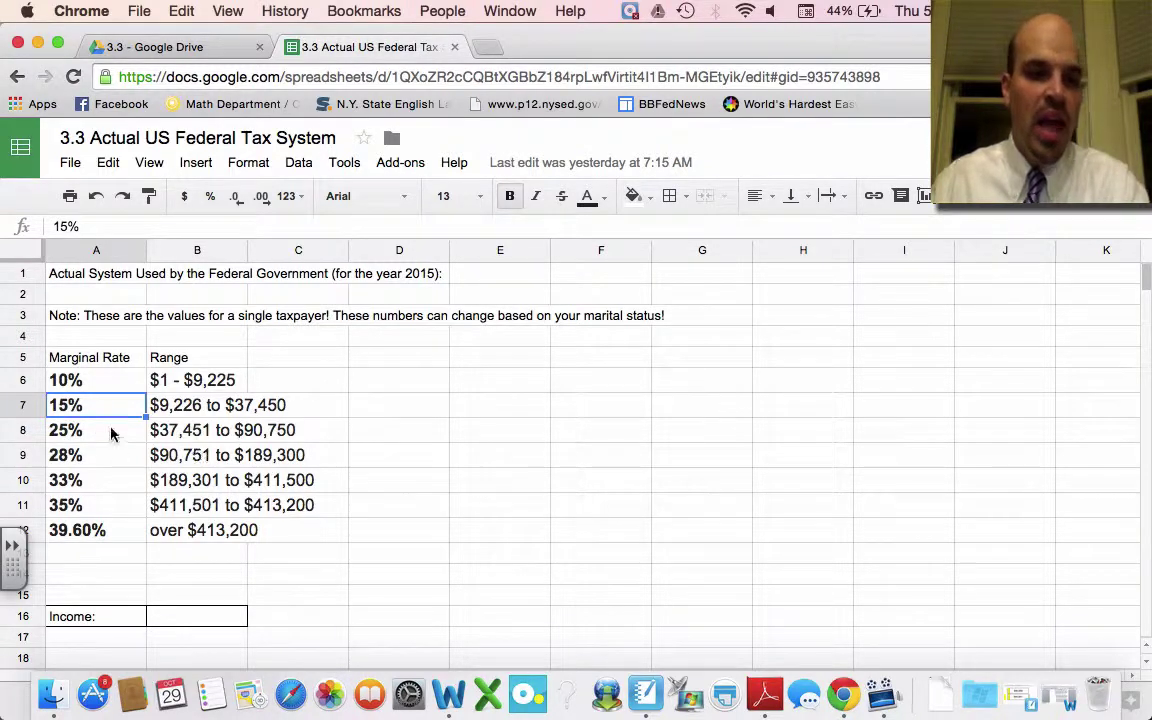
- Review the 25%, 28% and 39.6% bracket ranges, up to over $413,200
{"action": "left_click", "coordinate": [106, 430]}
{"action": "left_click", "coordinate": [168, 432]}
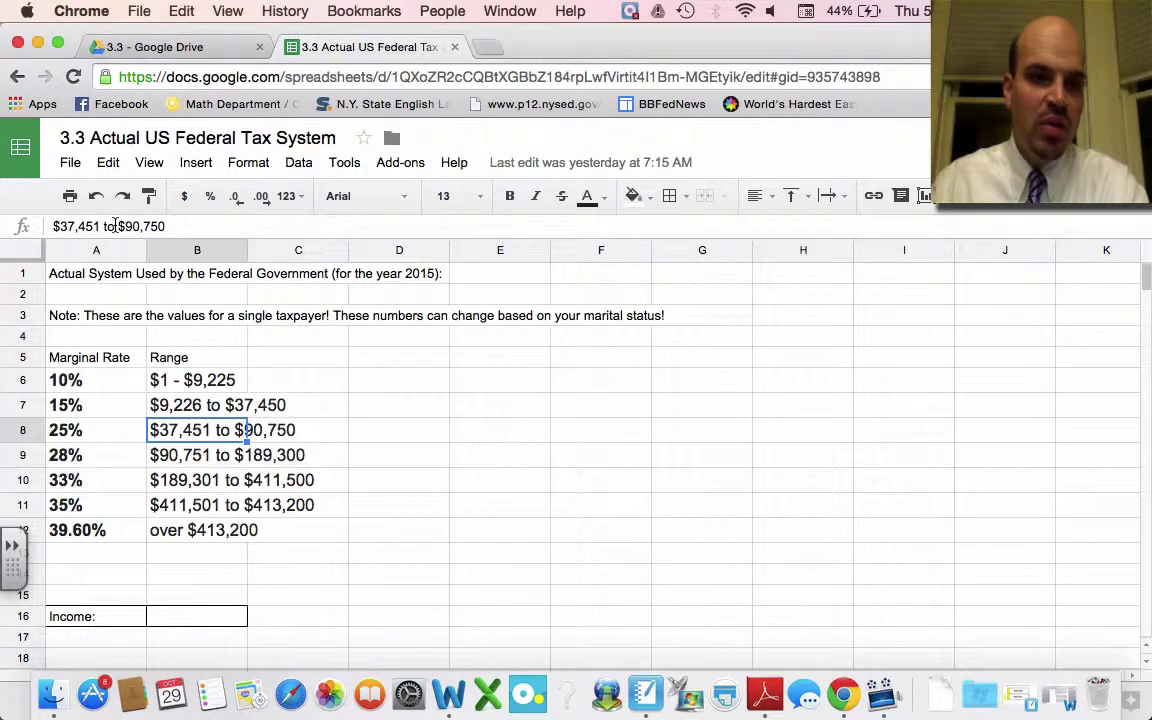
{"action": "left_click", "coordinate": [117, 438]}
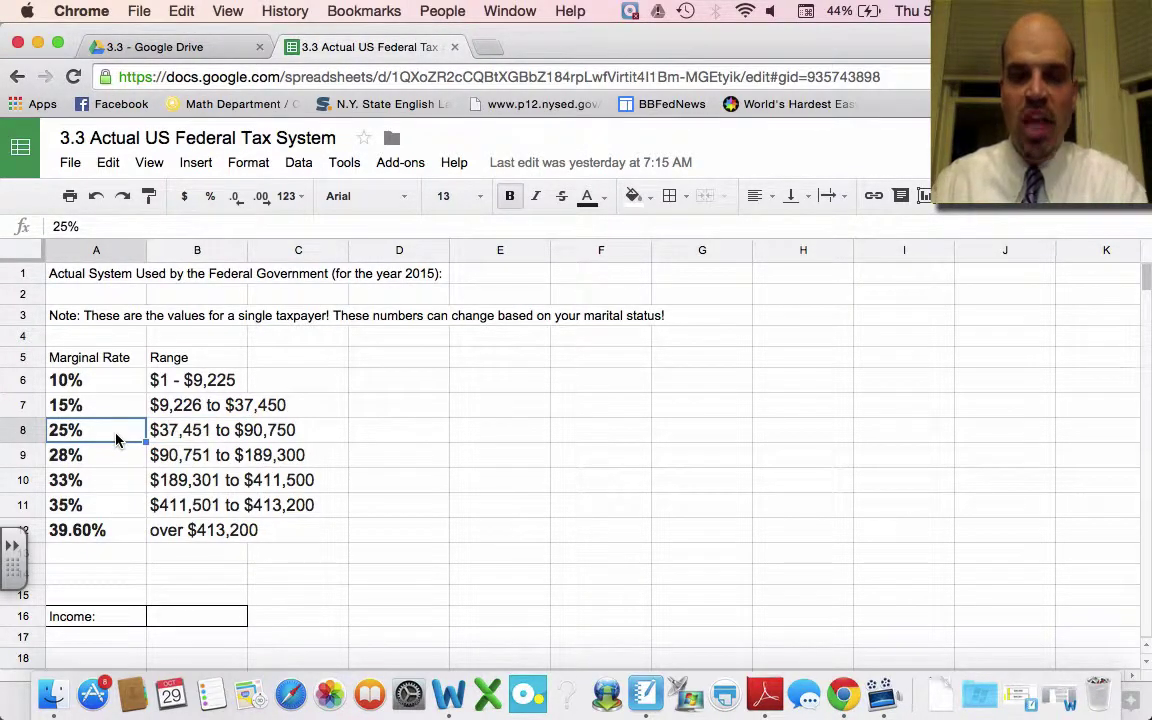
{"action": "left_click", "coordinate": [187, 457]}
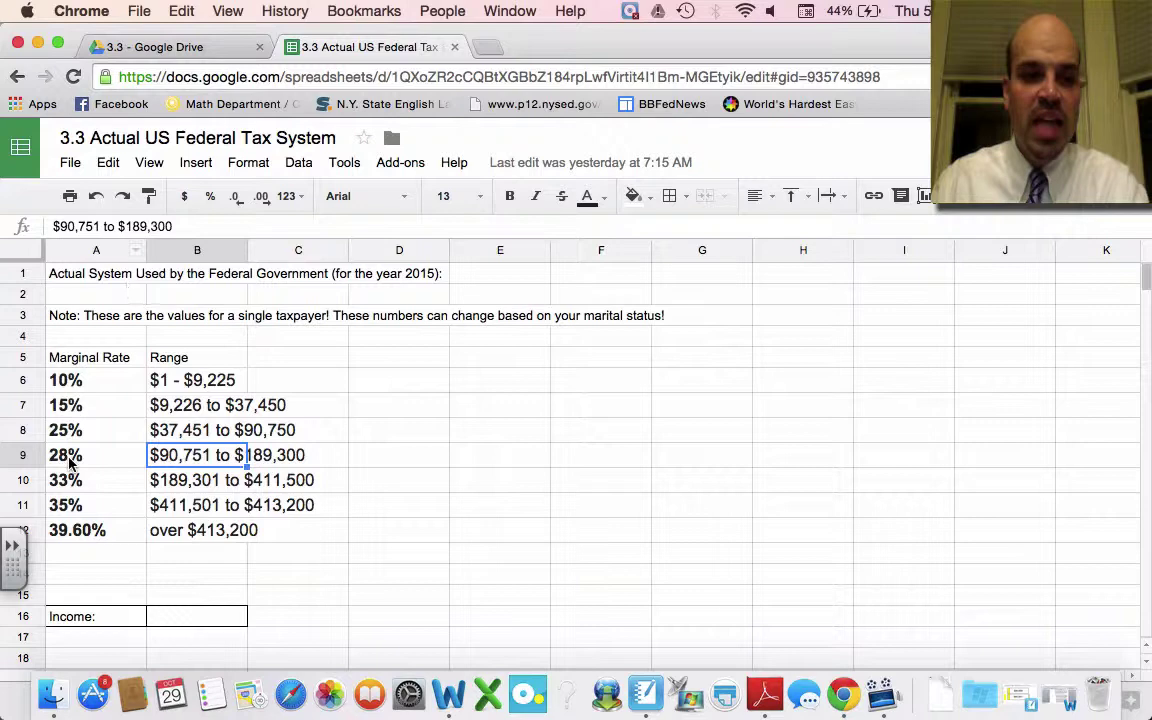
{"action": "left_click", "coordinate": [88, 532]}
{"action": "left_click", "coordinate": [228, 532]}
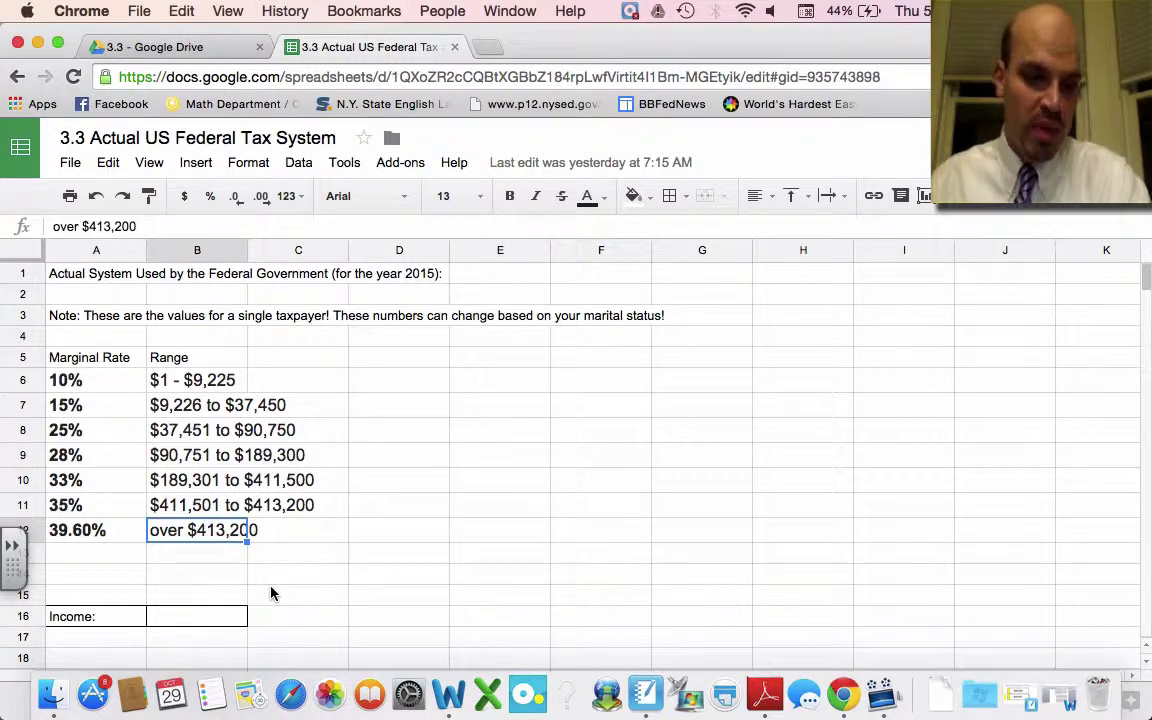
{"action": "mouse_move", "coordinate": [52, 357]}
{"action": "left_mouse_down"}
{"action": "mouse_move", "coordinate": [278, 432]}
{"action": "mouse_move", "coordinate": [278, 533]}
{"action": "left_mouse_up"}
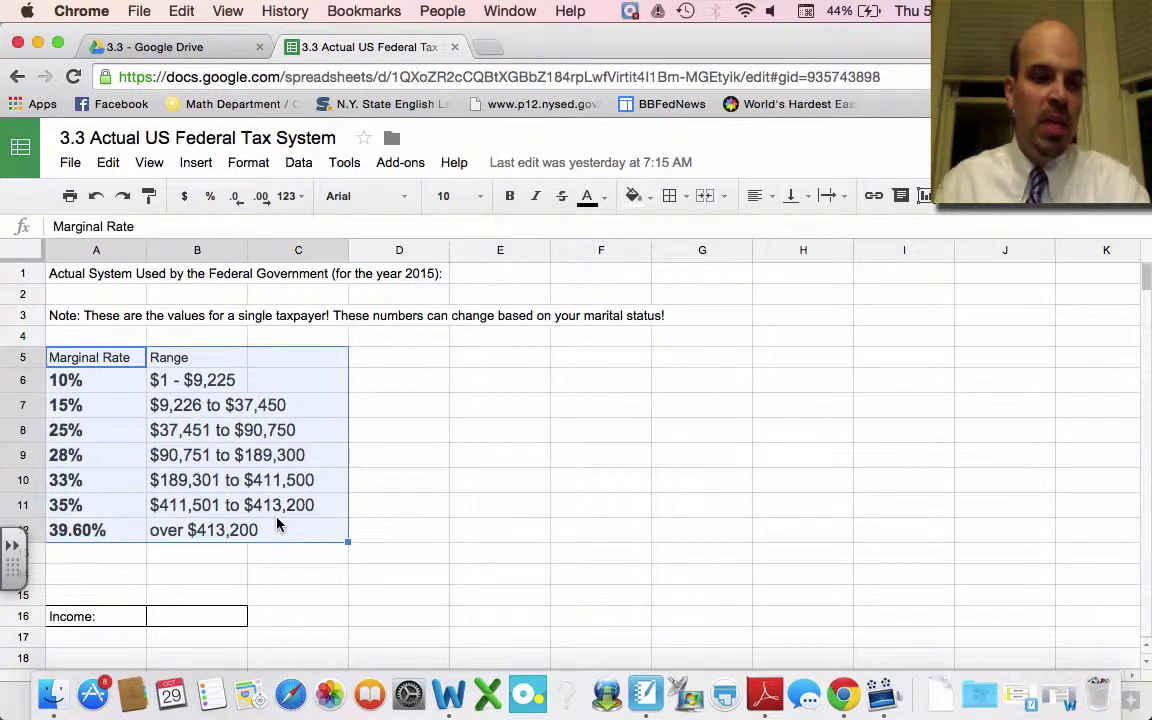
{"action": "left_click", "coordinate": [190, 383]}
{"action": "left_click", "coordinate": [181, 404]}
{"action": "left_click", "coordinate": [179, 429]}
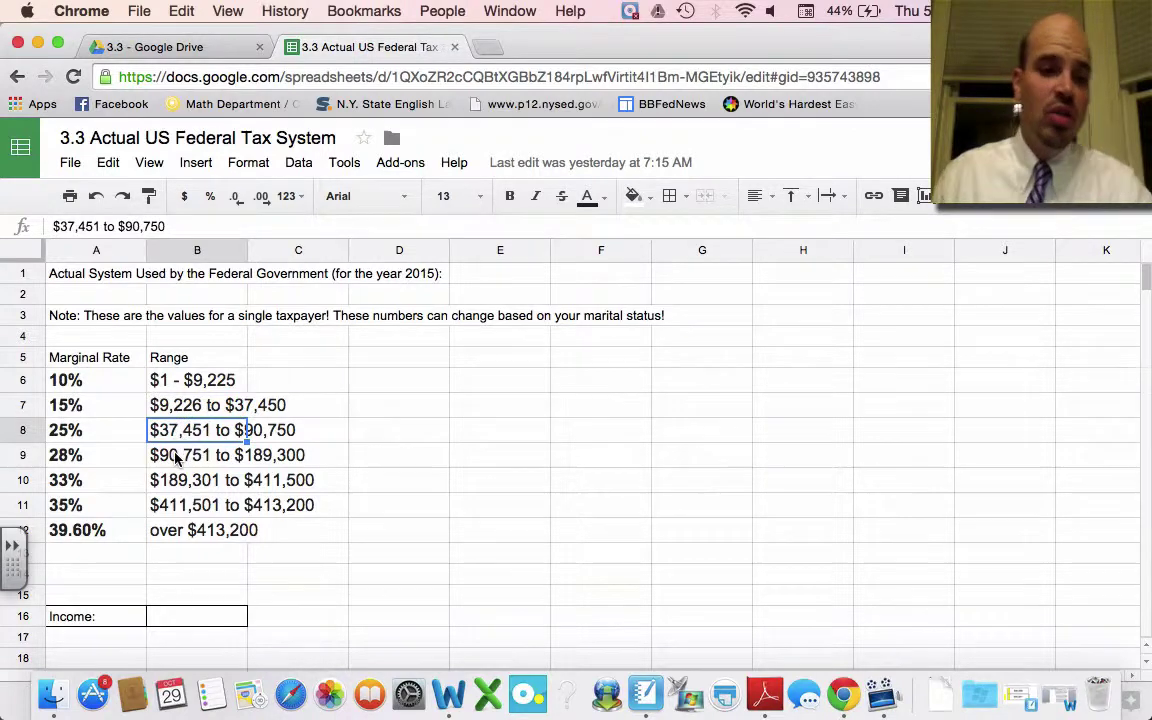
{"action": "left_click", "coordinate": [176, 457]}
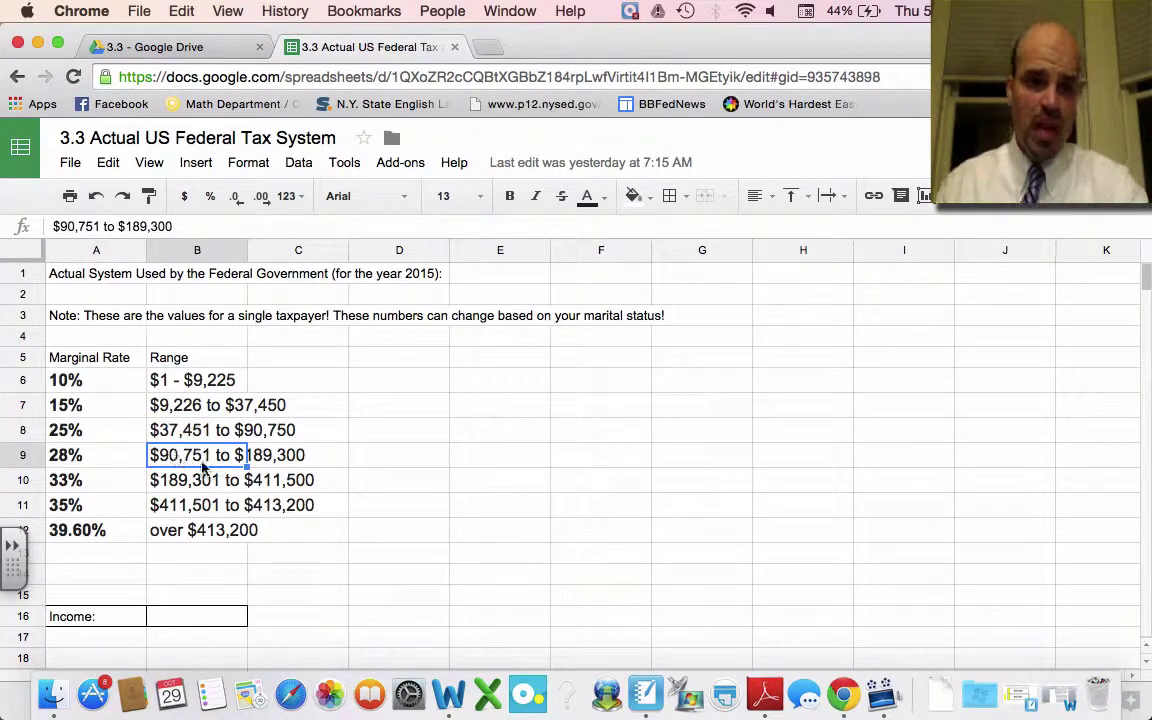
{"action": "left_click", "coordinate": [350, 528]}
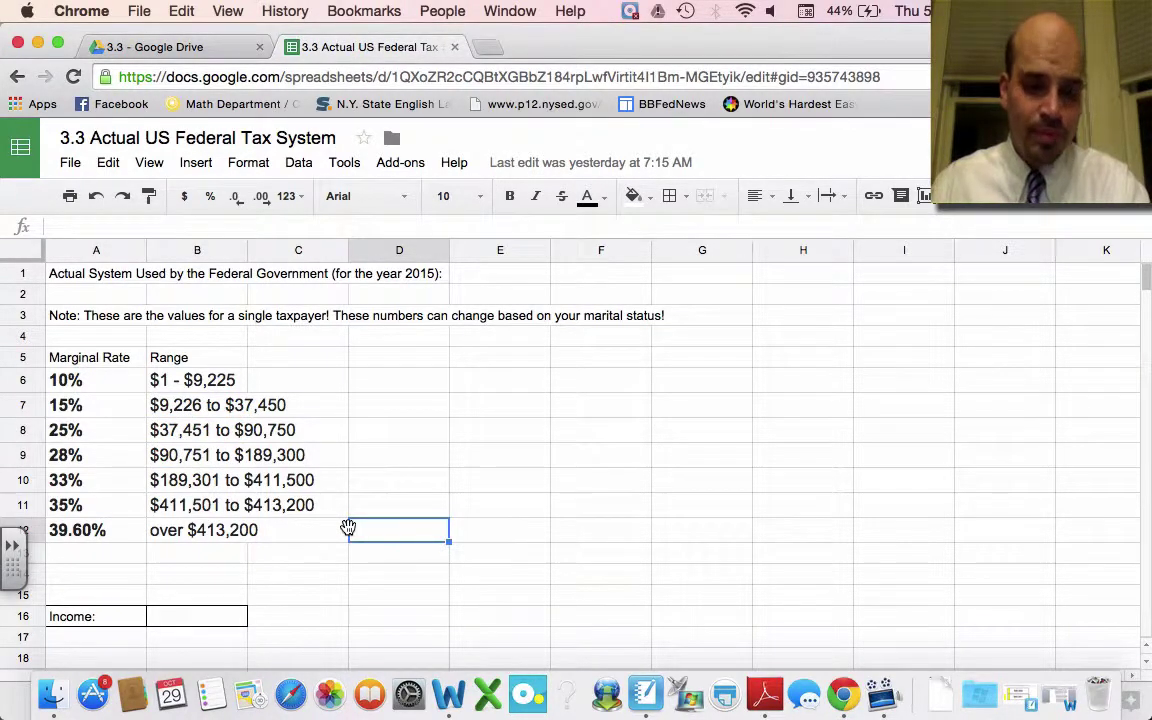
- Scroll down to reveal the Income cell and the empty calculation table beside the boundaries
{"action": "scroll", "coordinate": [348, 530], "scroll_direction": "down", "scroll_amount": 2}
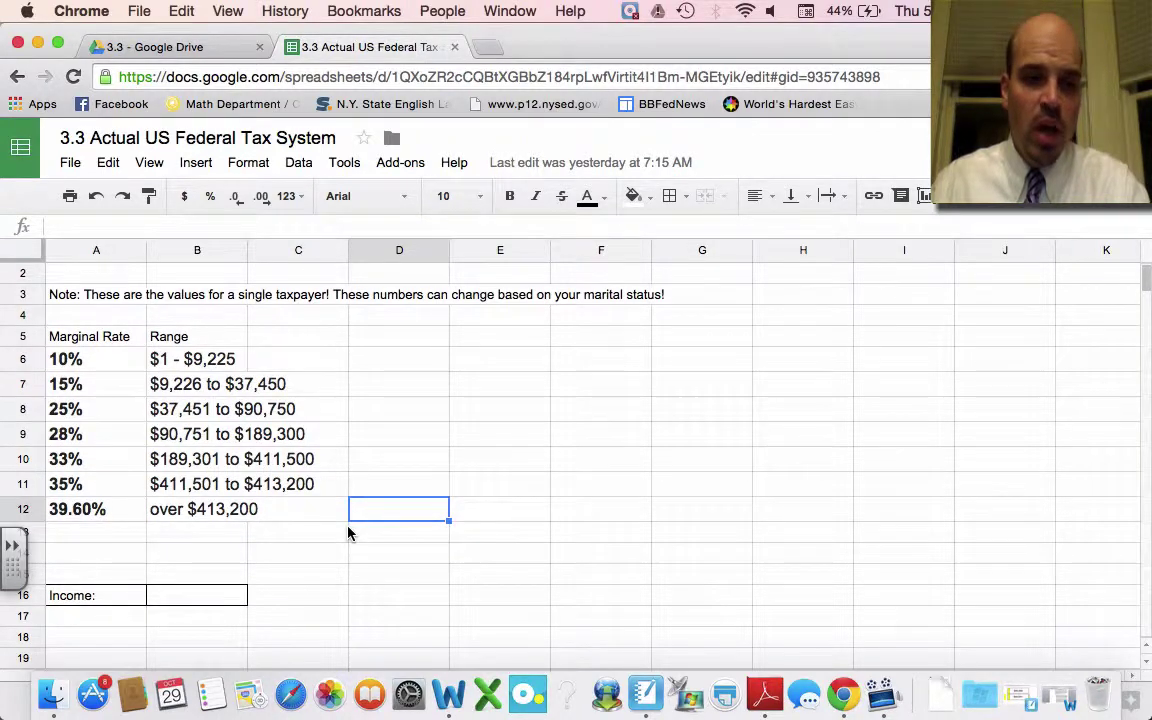
{"action": "scroll", "coordinate": [348, 532], "scroll_direction": "down", "scroll_amount": 2}
{"action": "scroll", "coordinate": [348, 532], "scroll_direction": "down", "scroll_amount": 2}
{"action": "scroll", "coordinate": [348, 532], "scroll_direction": "down", "scroll_amount": 2}
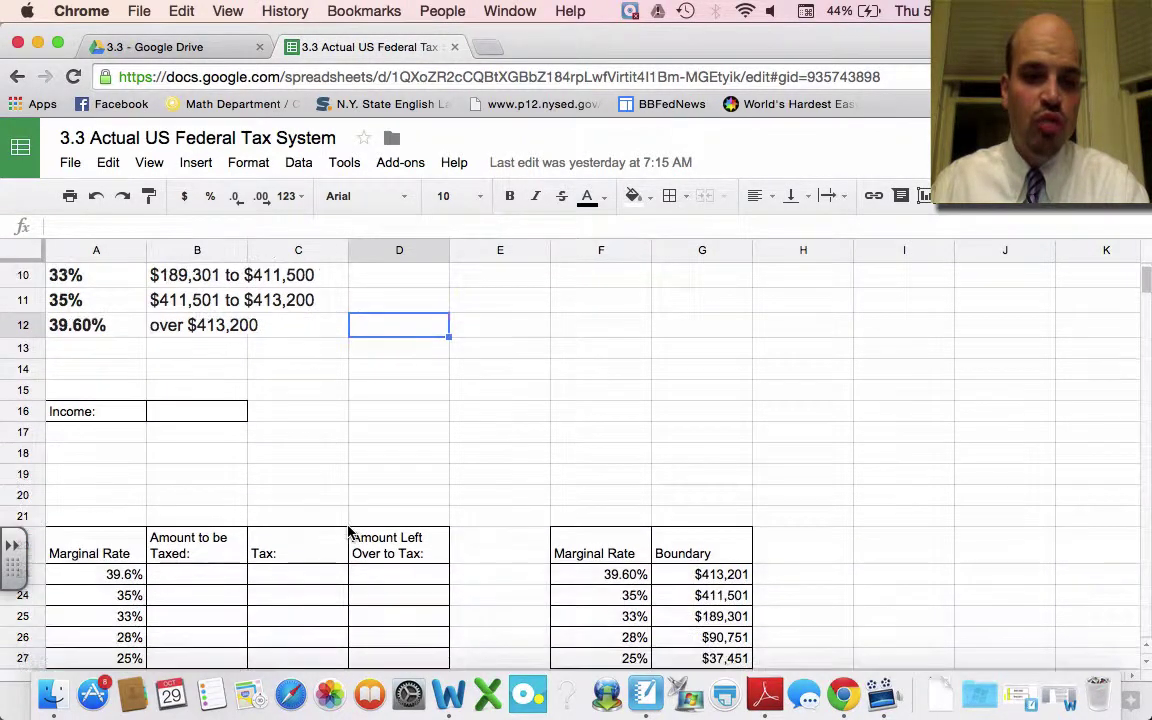
{"action": "scroll", "coordinate": [348, 532], "scroll_direction": "down", "scroll_amount": 1}
{"action": "scroll", "coordinate": [348, 532], "scroll_direction": "down", "scroll_amount": 1}
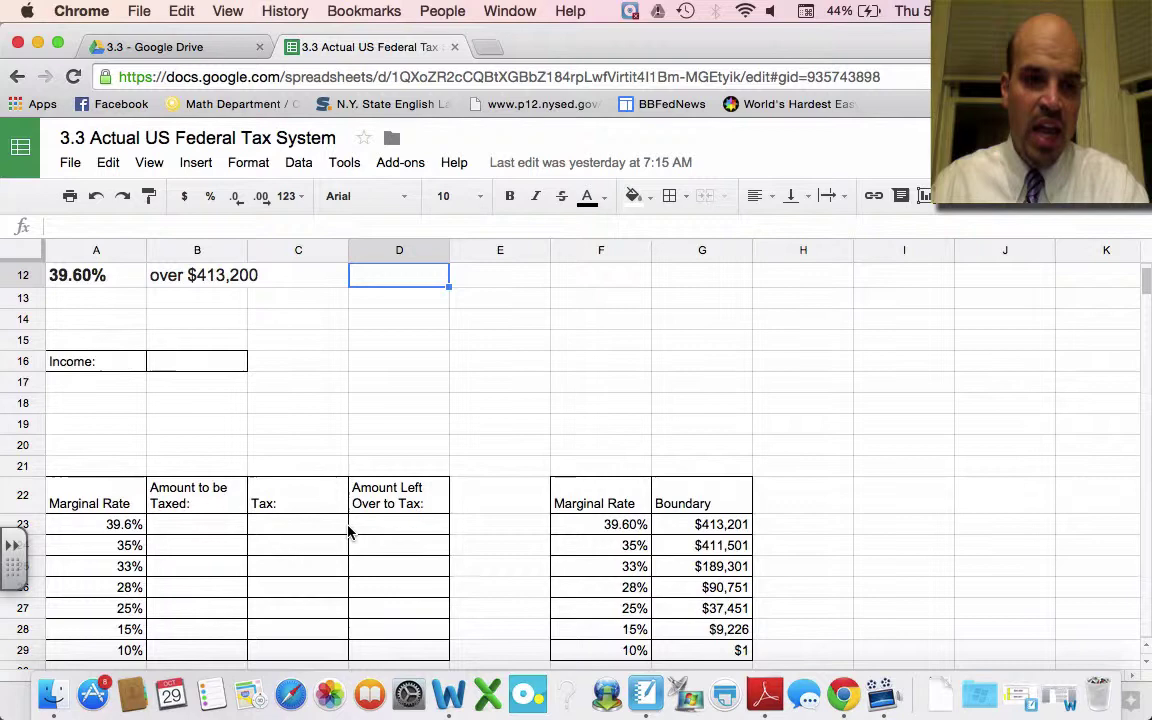
{"action": "scroll", "coordinate": [348, 532], "scroll_direction": "down", "scroll_amount": 1}
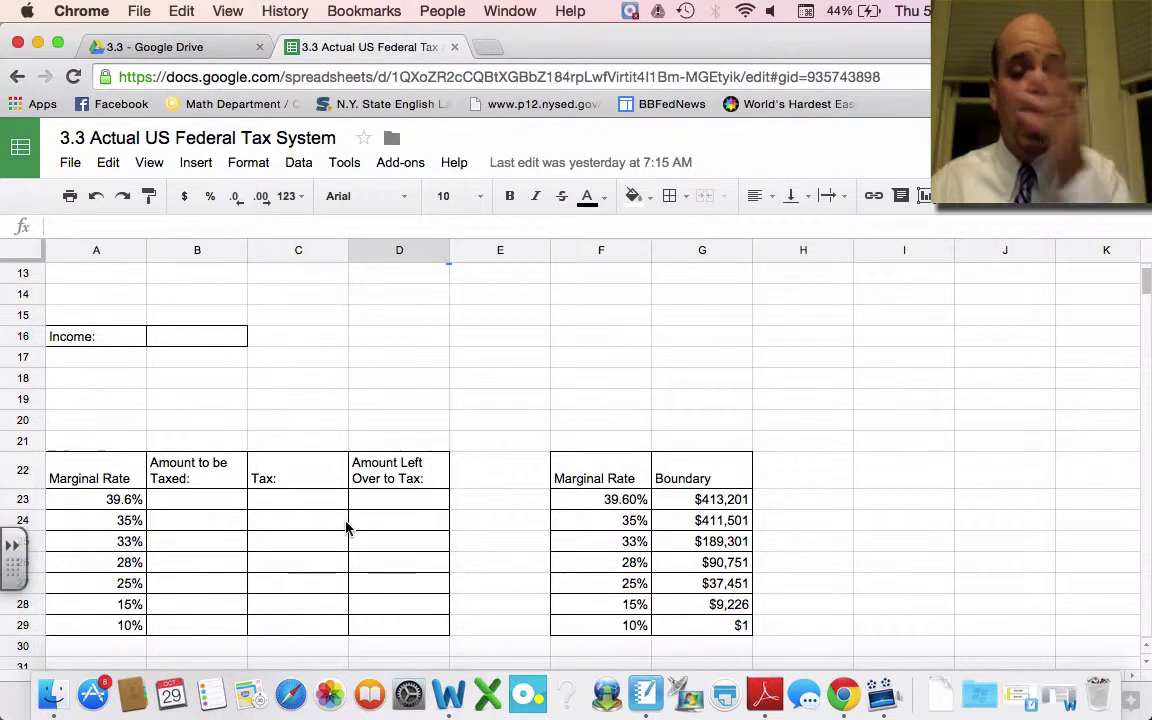
- Enter $500,000 as the income in cell B16
{"action": "left_click", "coordinate": [168, 340]}
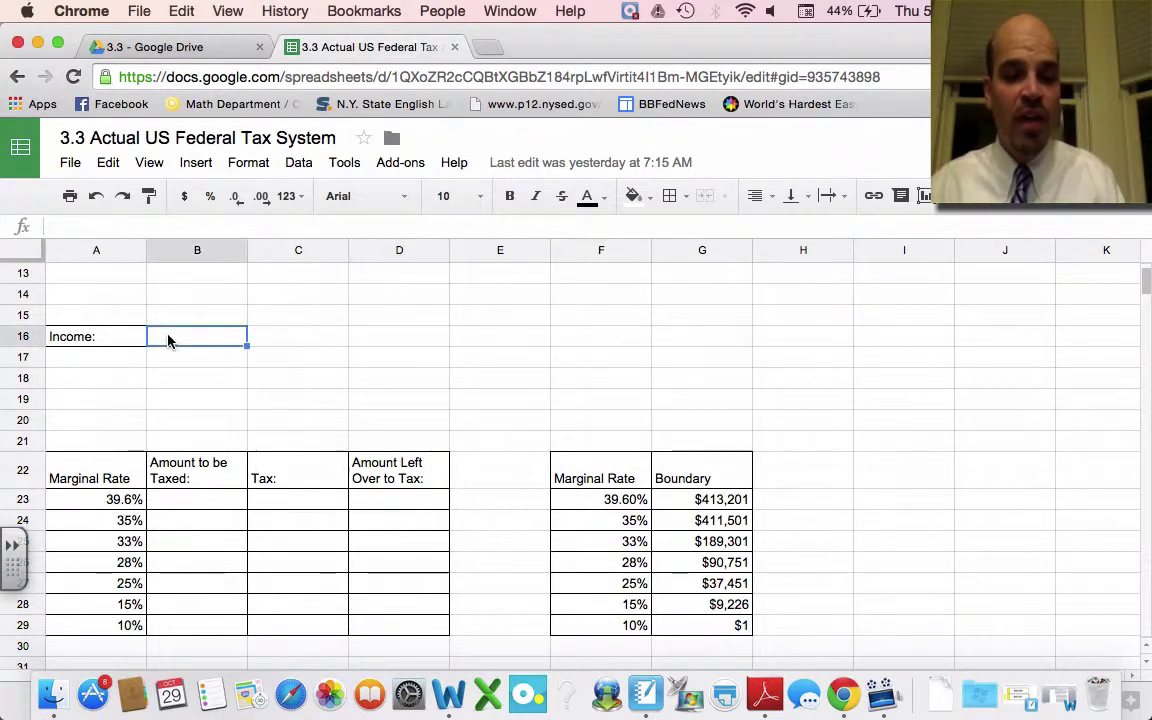
{"action": "type", "text": "$500,0"}
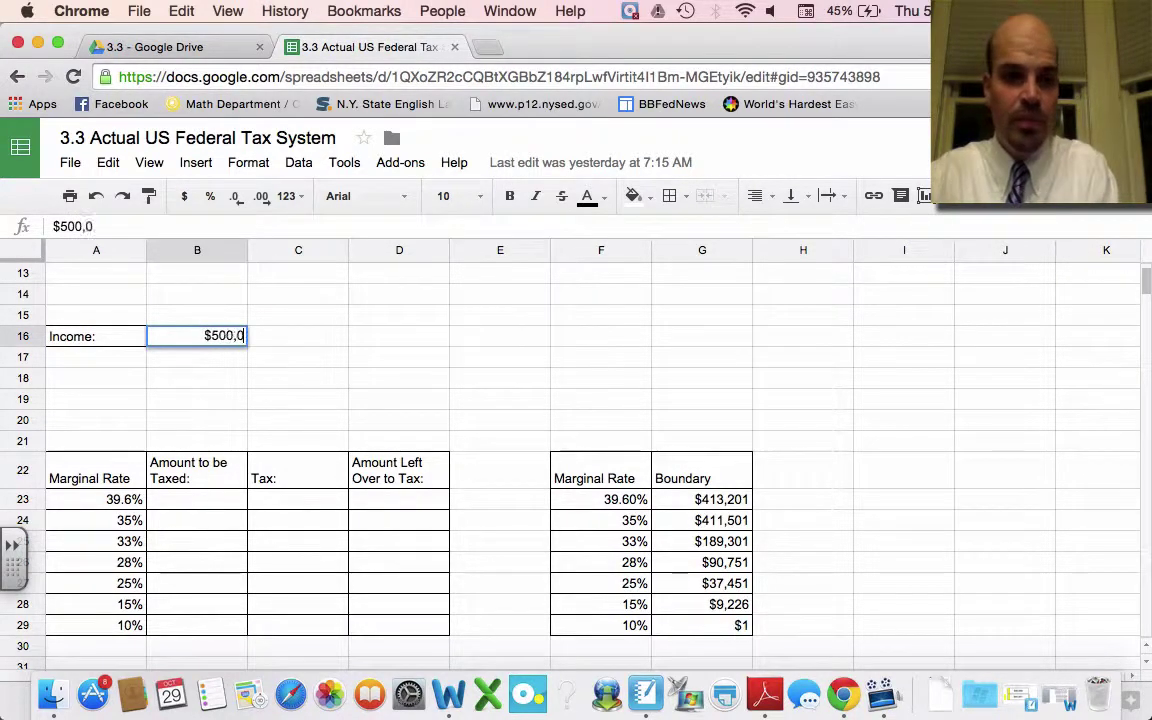
{"action": "type", "text": "00"}
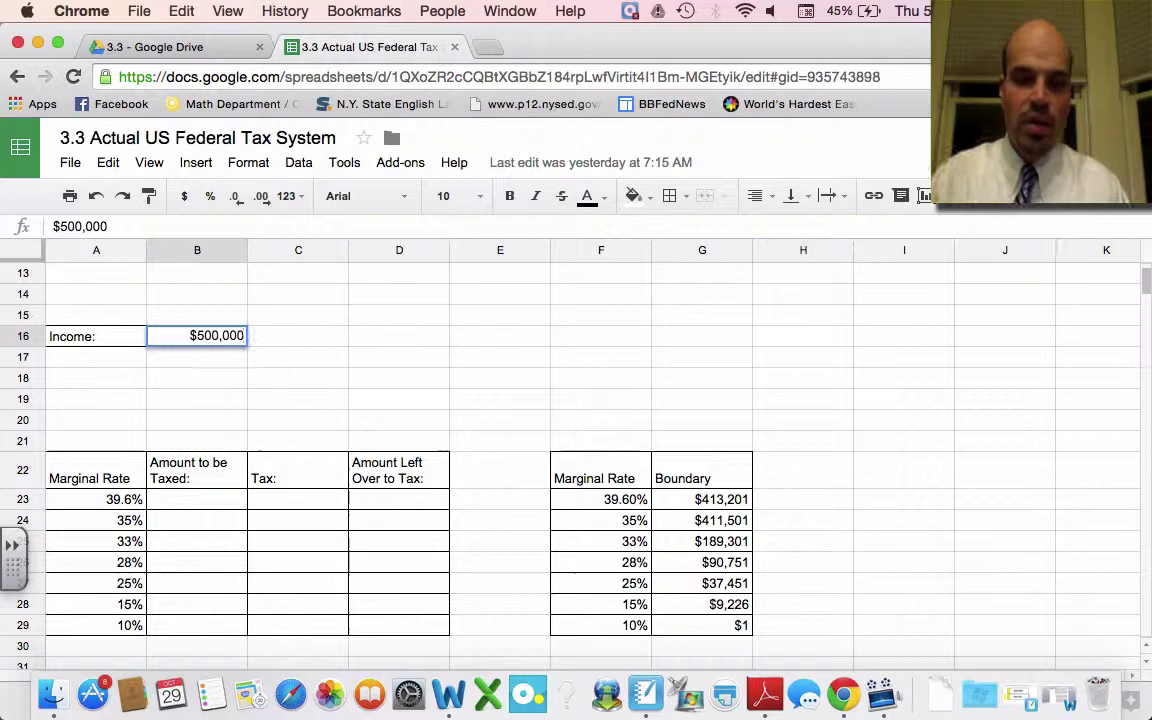
{"action": "key", "text": "Return"}
{"action": "left_click", "coordinate": [197, 503]}
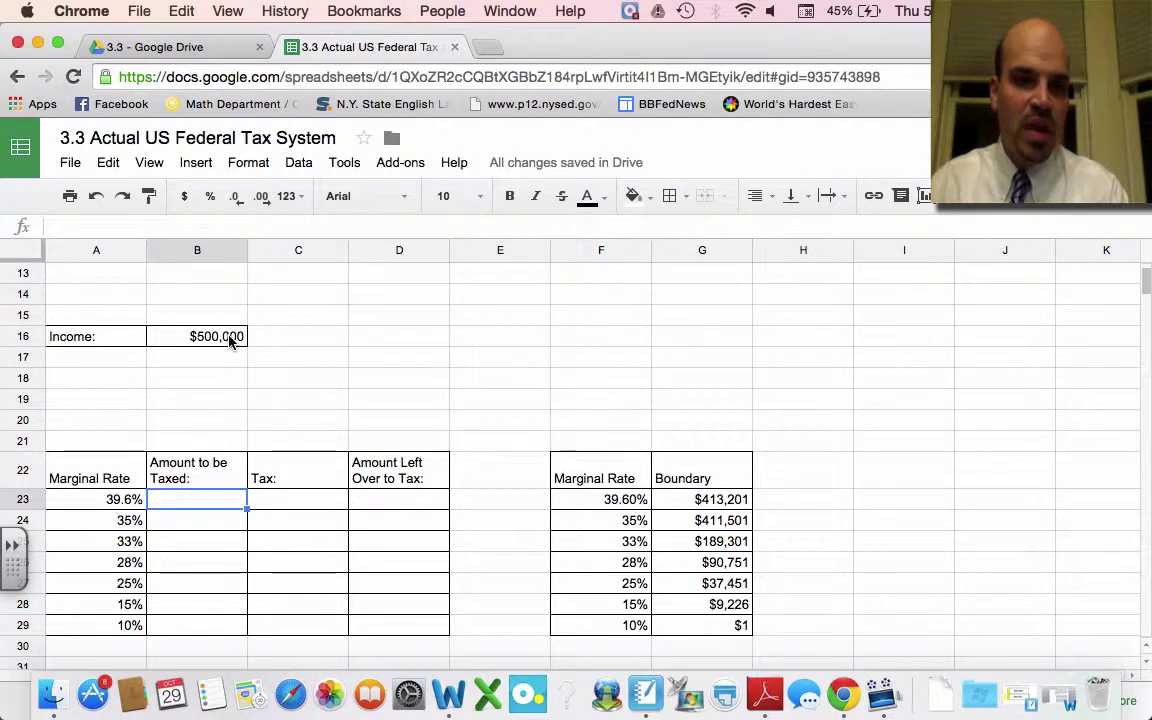
- Check the income, the 39.6% rate and the $413,201 boundary before filling B23
{"action": "left_click", "coordinate": [697, 503]}
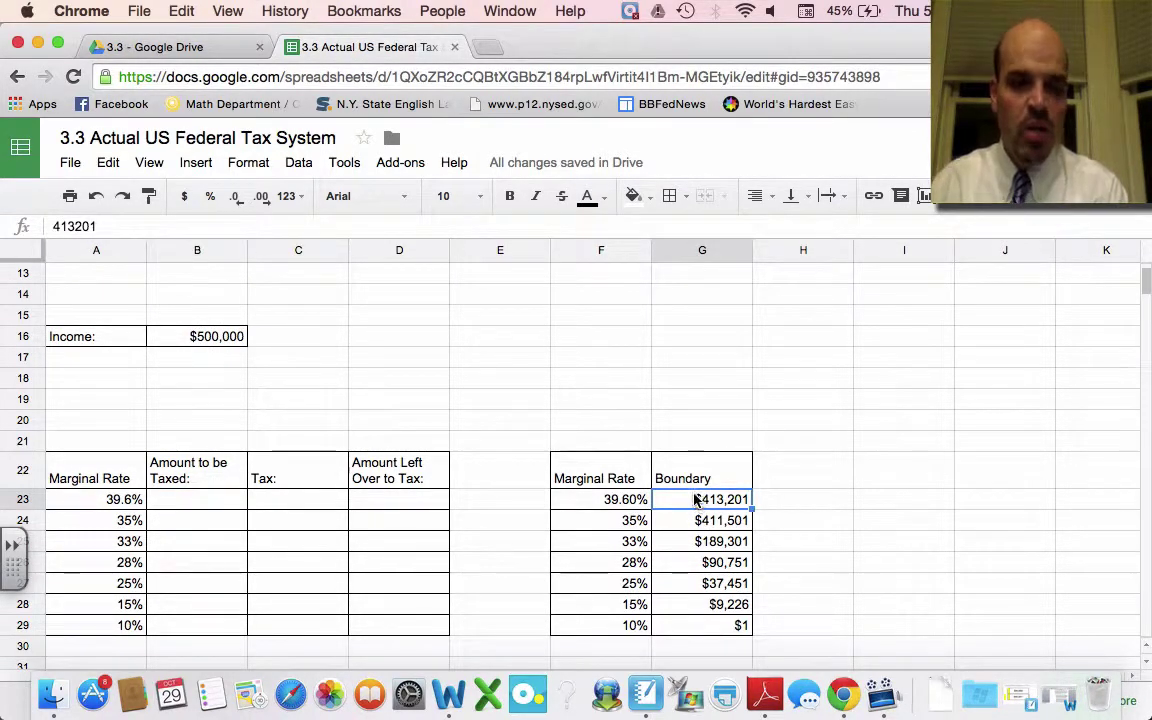
{"action": "left_click", "coordinate": [134, 505]}
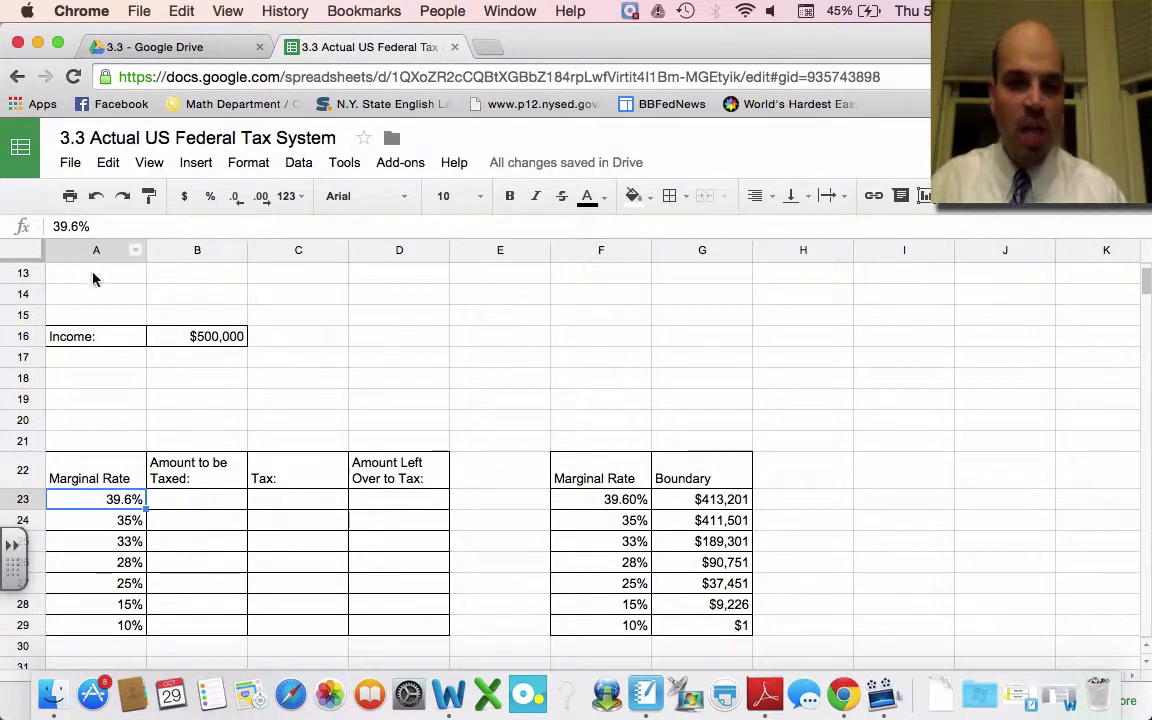
{"action": "left_click", "coordinate": [170, 340]}
{"action": "left_click", "coordinate": [720, 503]}
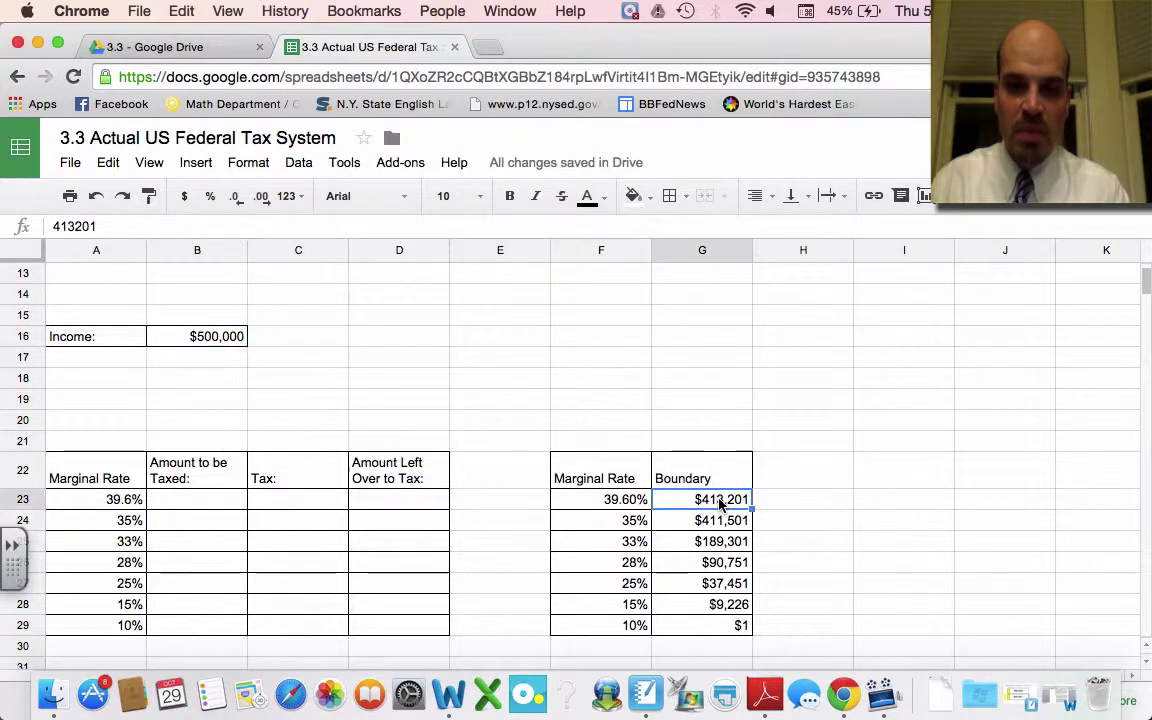
{"action": "left_click", "coordinate": [200, 502]}
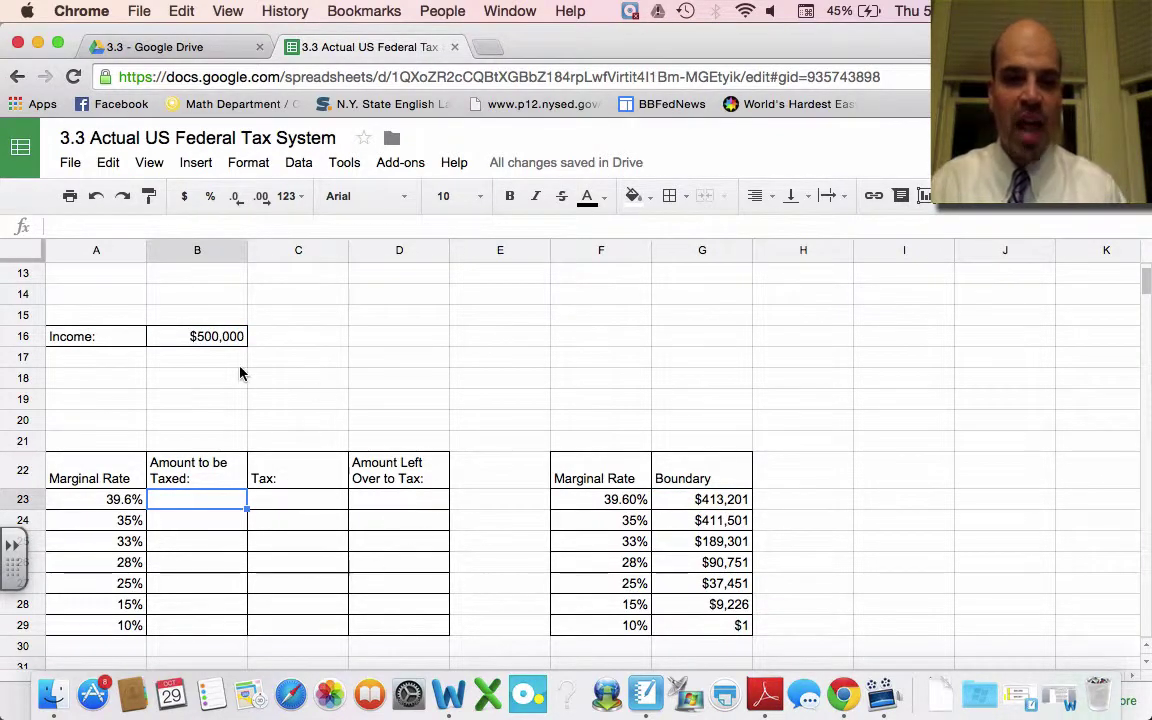
{"action": "left_click", "coordinate": [213, 340]}
{"action": "left_click", "coordinate": [676, 504]}
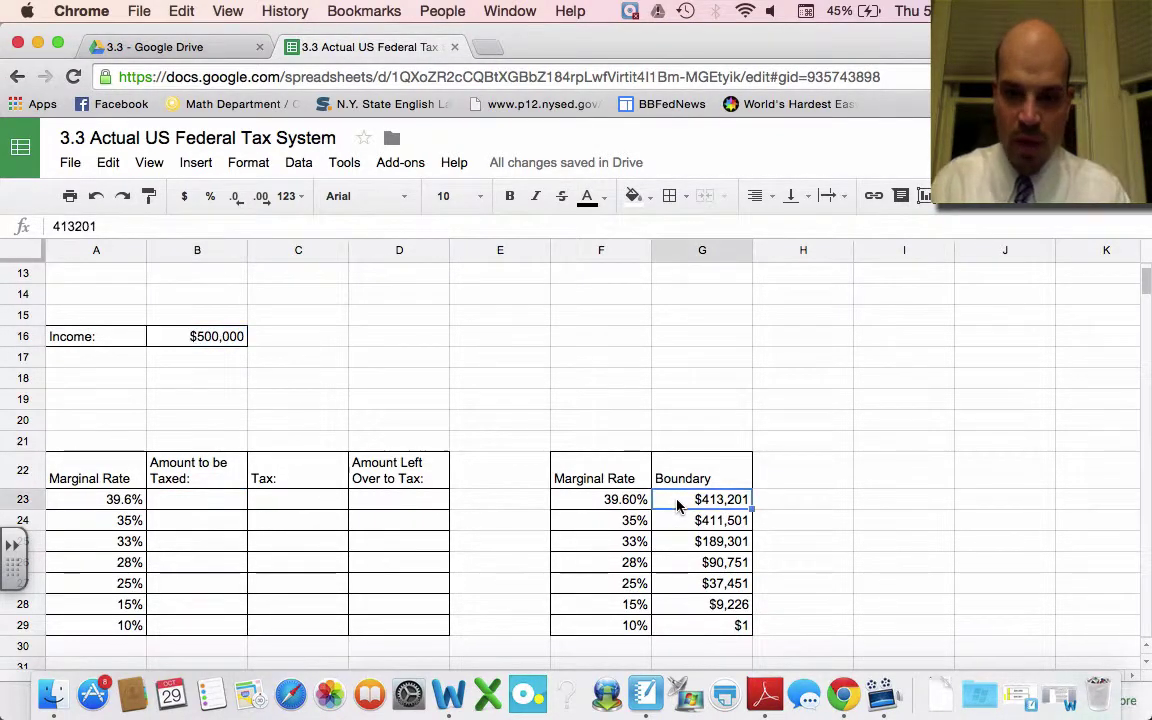
{"action": "left_click", "coordinate": [196, 503]}
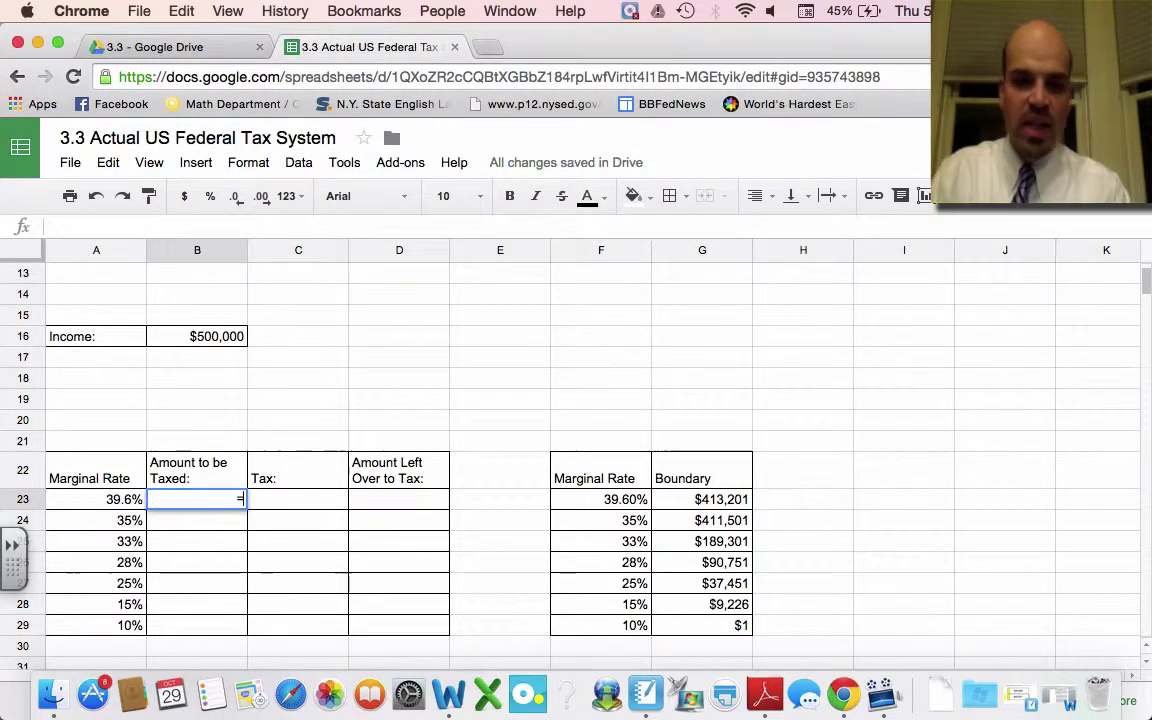
- Enter =B16-G23 in B23 and verify it gives $86,799
{"action": "type", "text": "="}
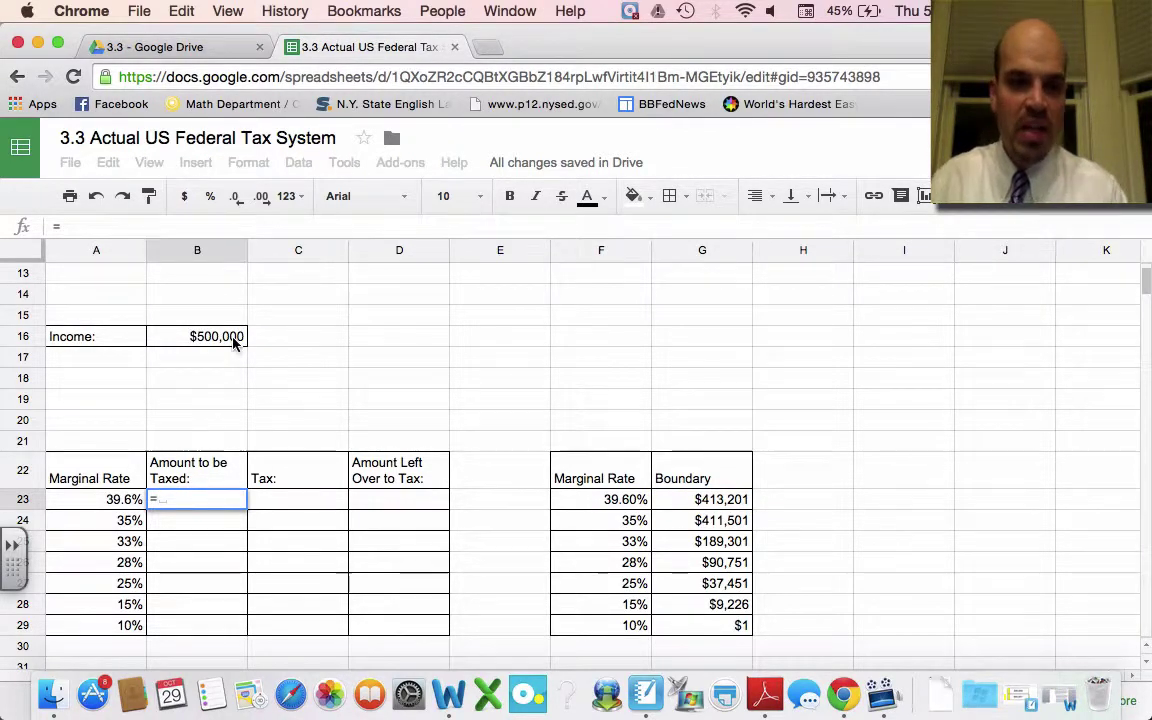
{"action": "left_click", "coordinate": [235, 343]}
{"action": "type", "text": "-"}
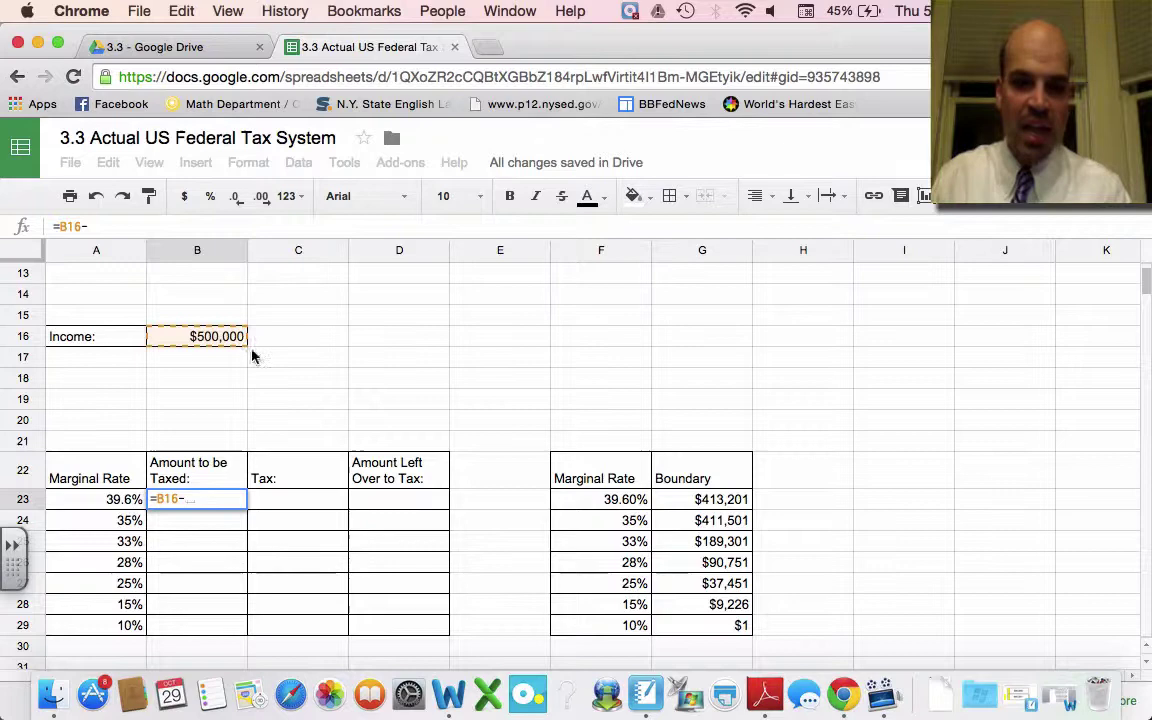
{"action": "left_click", "coordinate": [656, 495]}
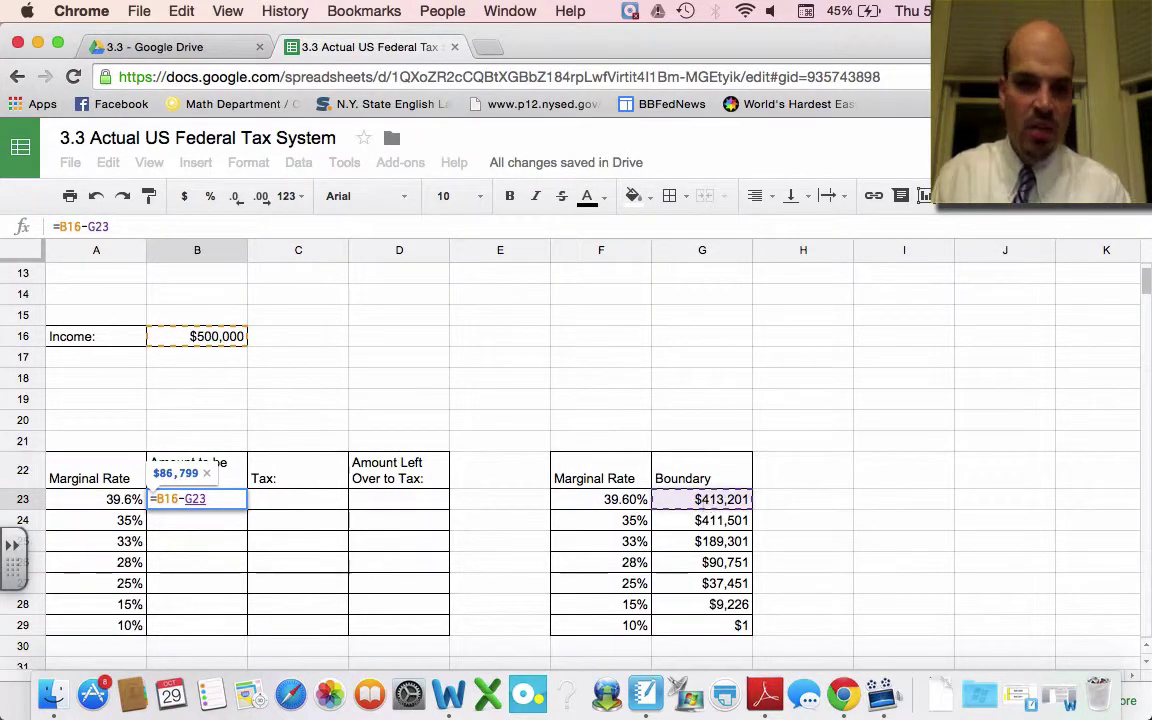
{"action": "key", "text": "Return"}
{"action": "left_click", "coordinate": [215, 500]}
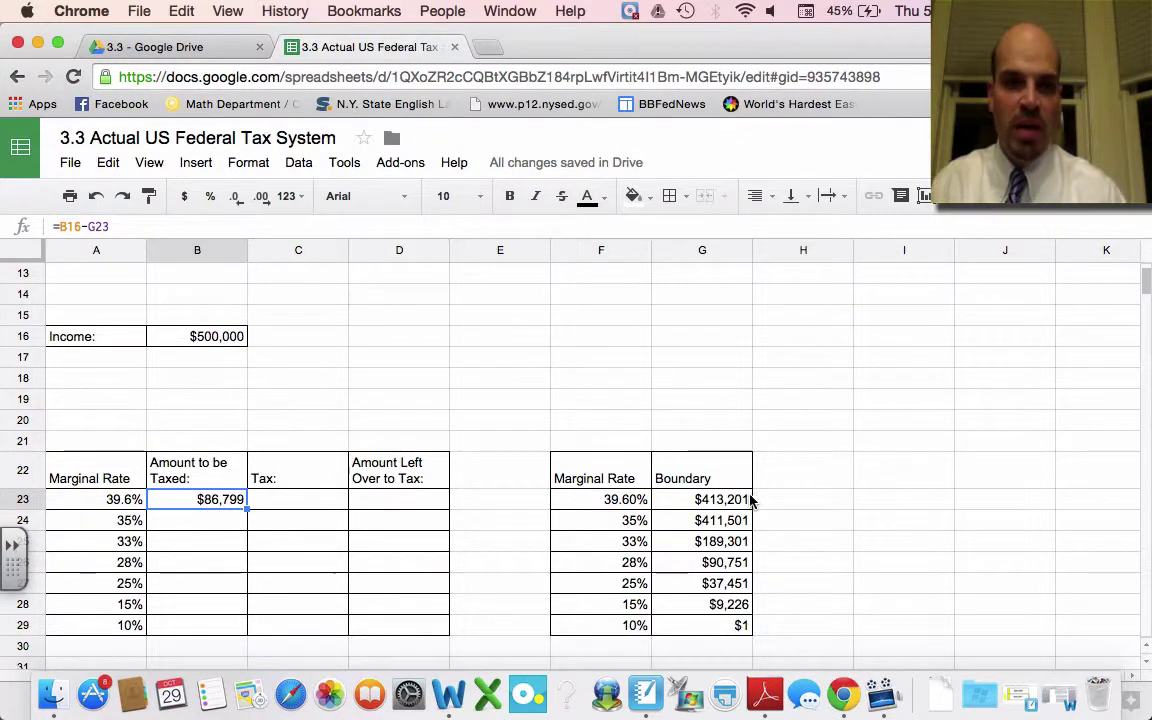
{"action": "left_click", "coordinate": [275, 527]}
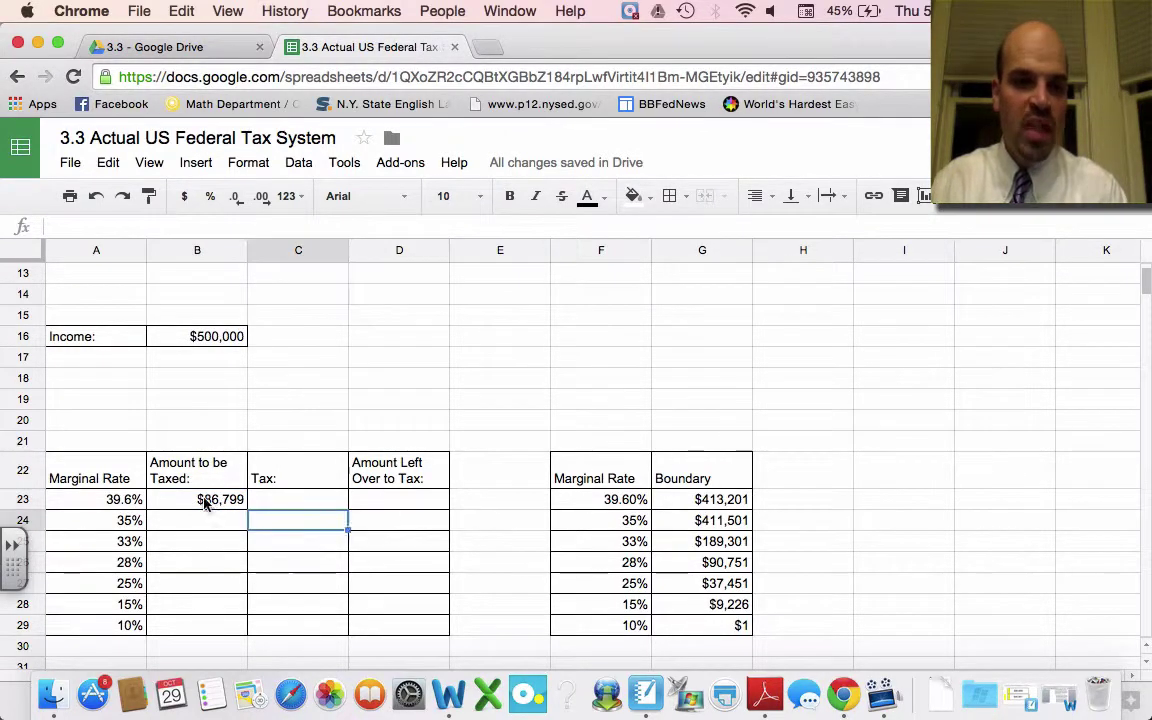
{"action": "left_click", "coordinate": [205, 505]}
{"action": "left_click", "coordinate": [730, 499]}
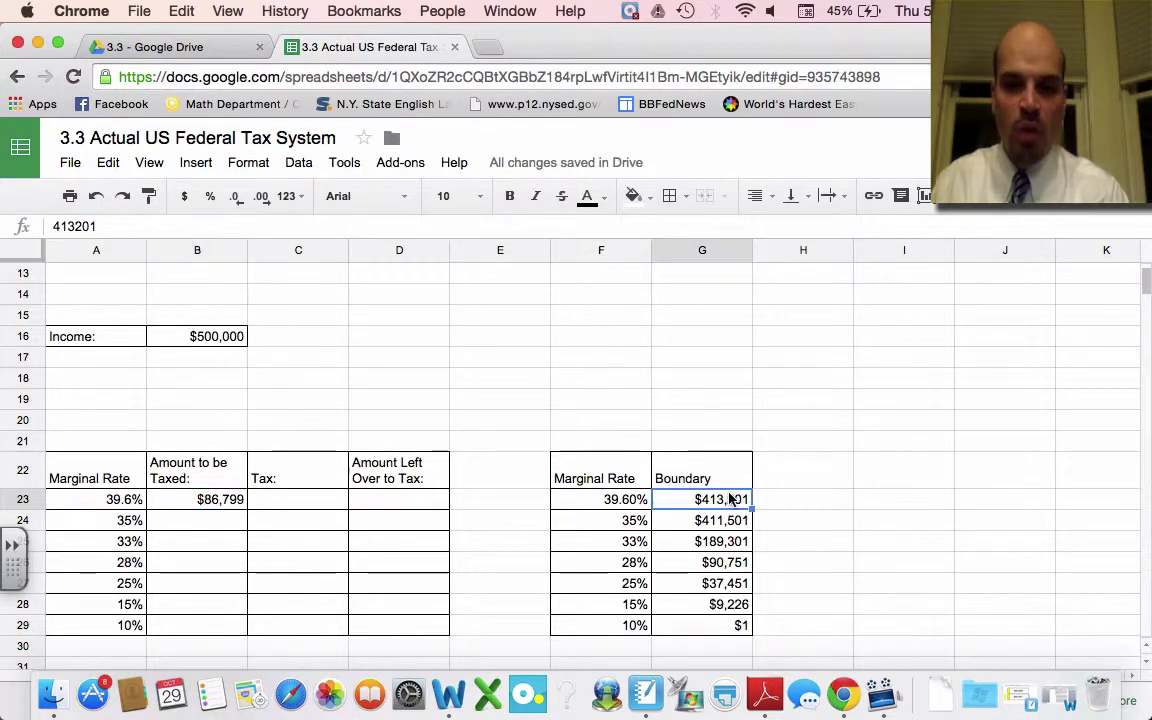
{"action": "left_click", "coordinate": [210, 500]}
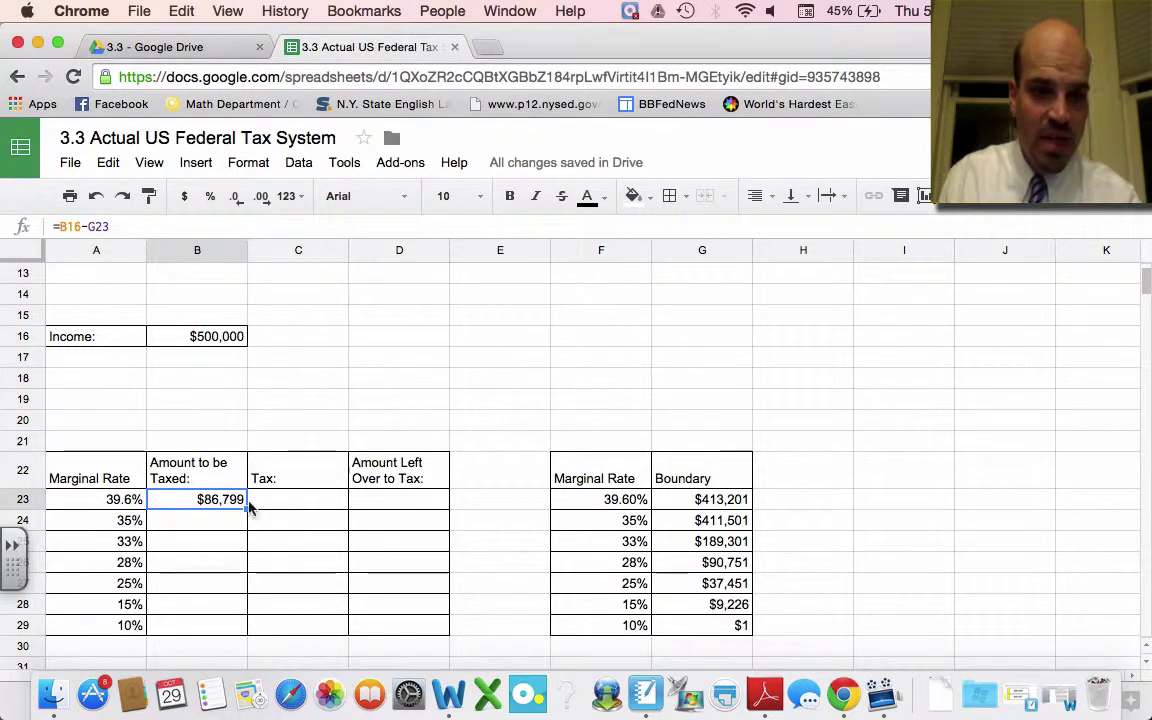
- Enter =A23*B23 in C23 to get the 39.6% tax of $34,372
{"action": "left_click", "coordinate": [284, 507]}
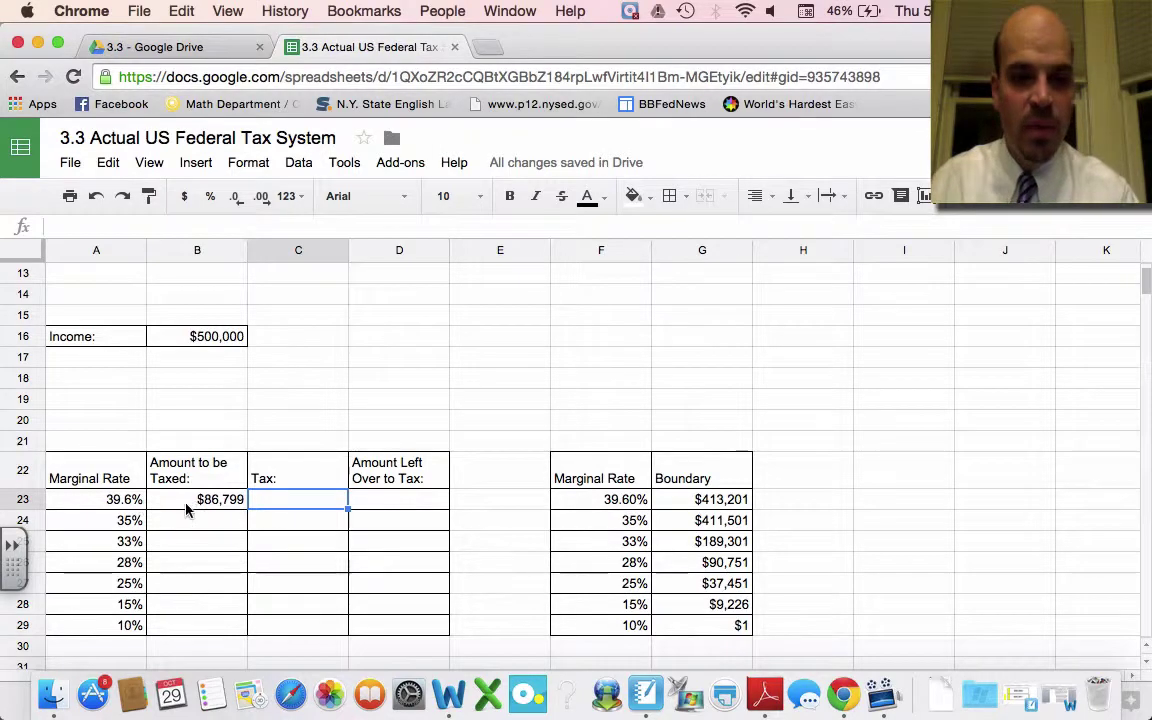
{"action": "type", "text": "="}
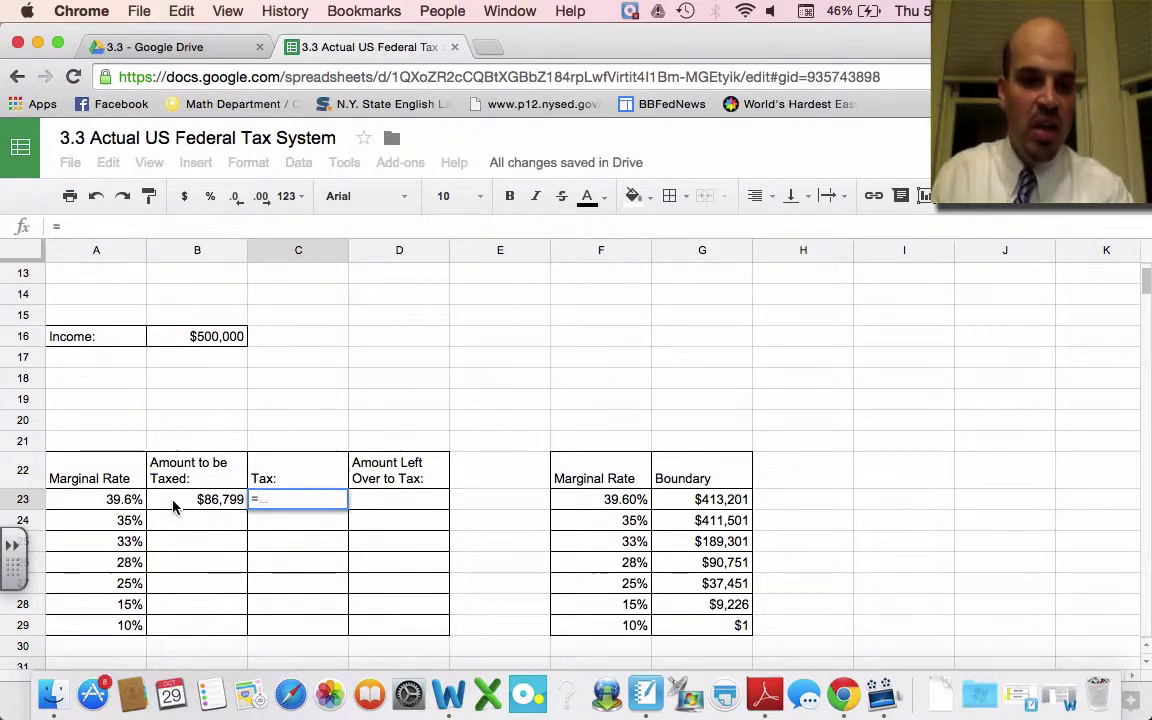
{"action": "left_click", "coordinate": [124, 504]}
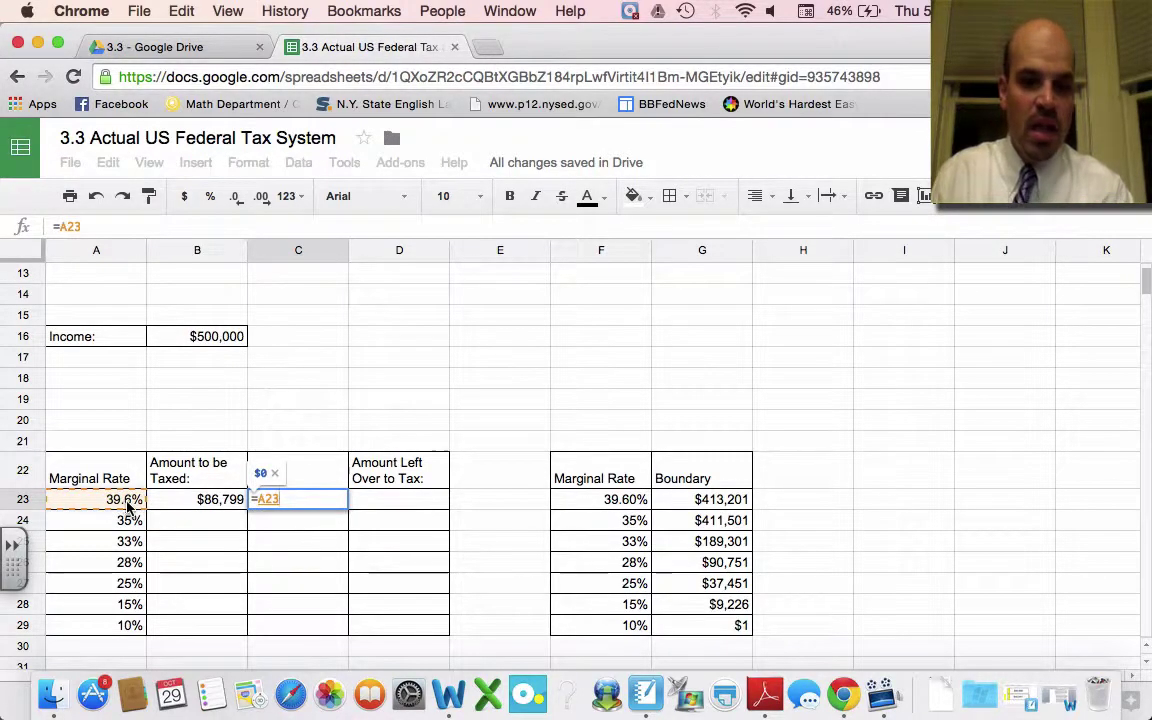
{"action": "type", "text": "*"}
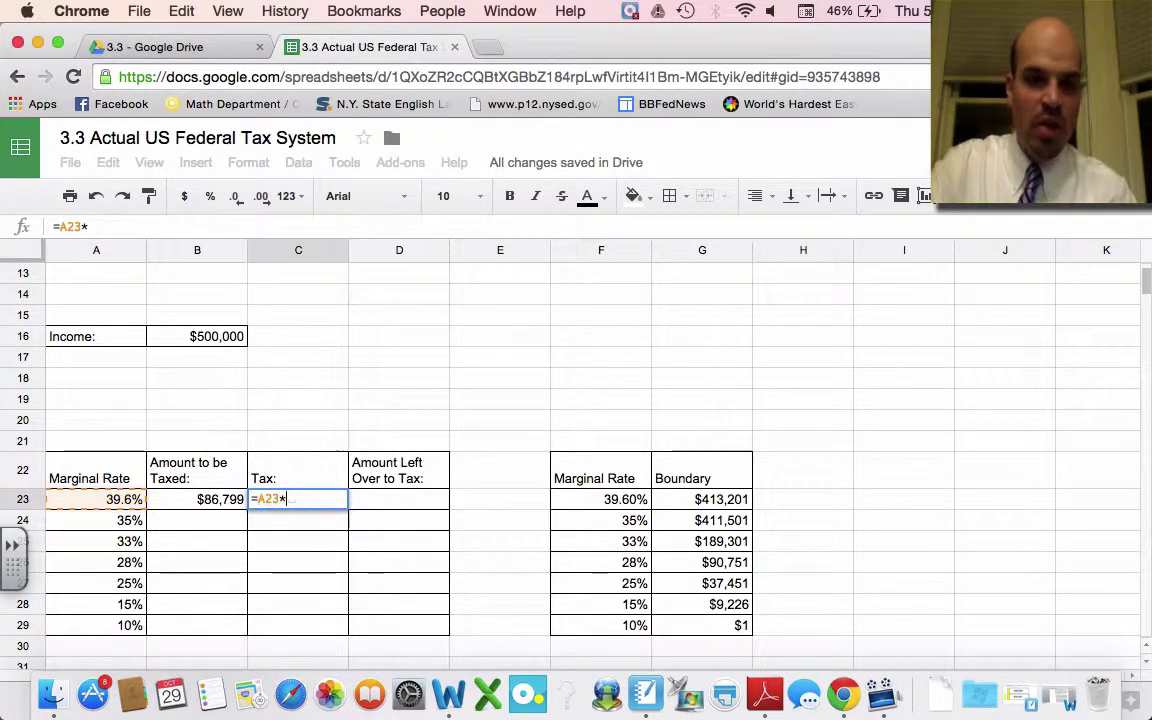
{"action": "left_click", "coordinate": [168, 505]}
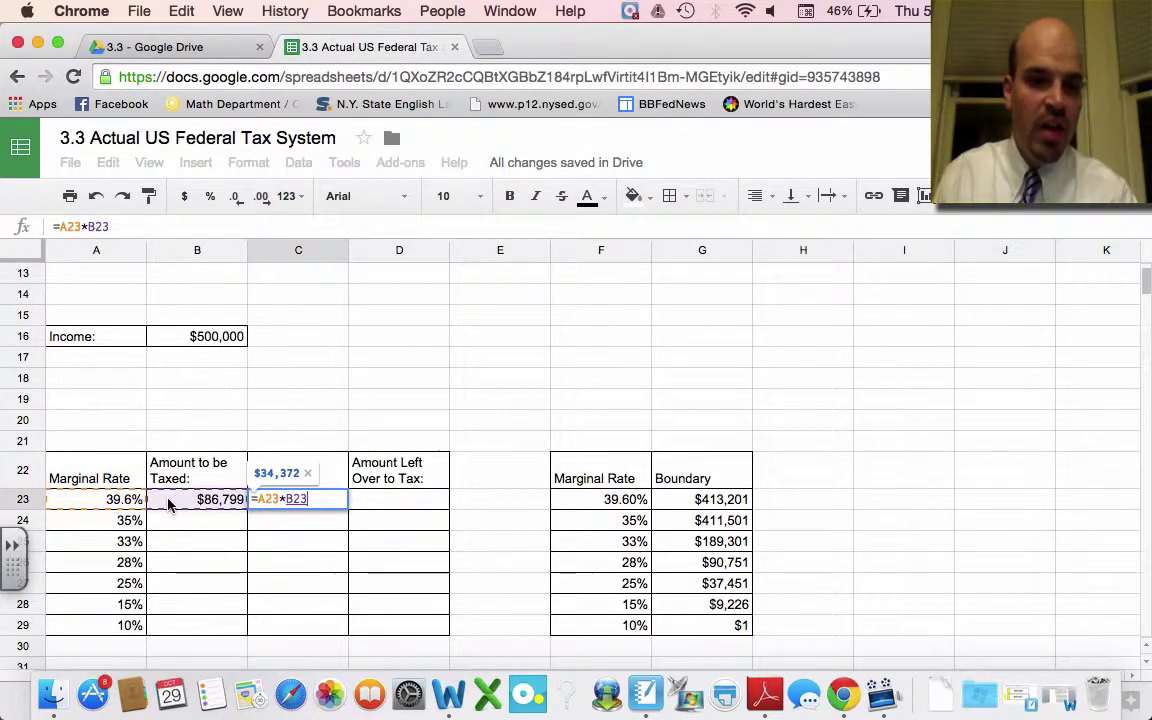
{"action": "key", "text": "Return"}
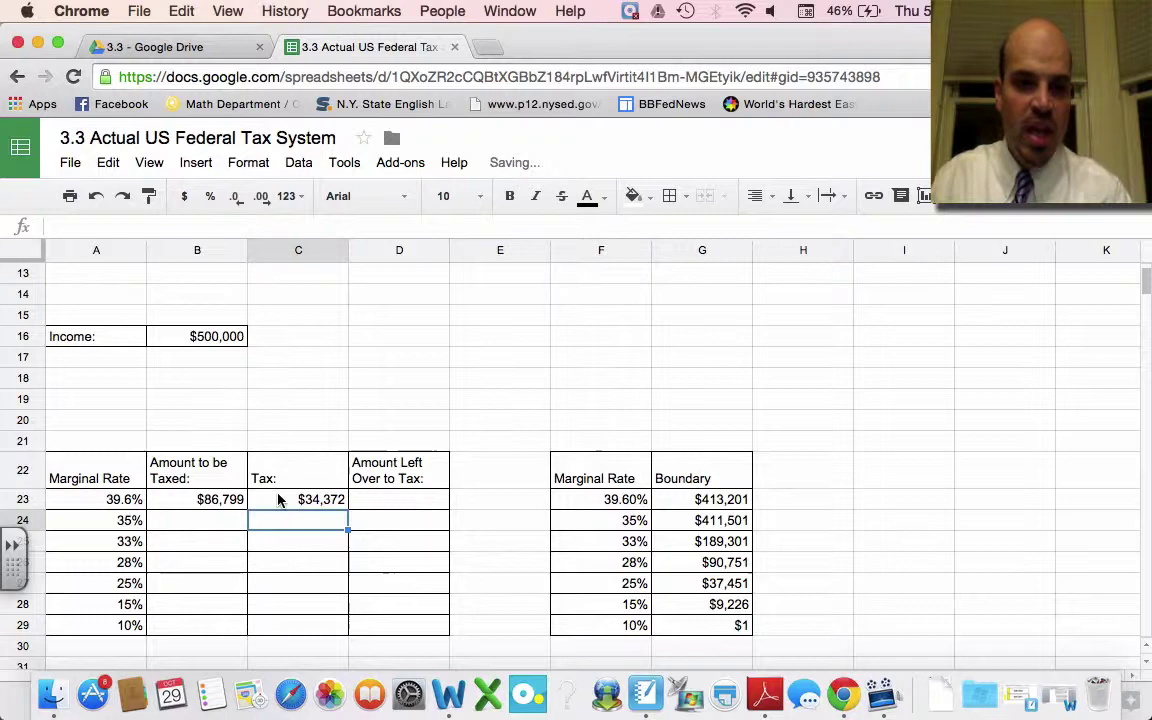
{"action": "left_click", "coordinate": [314, 503]}
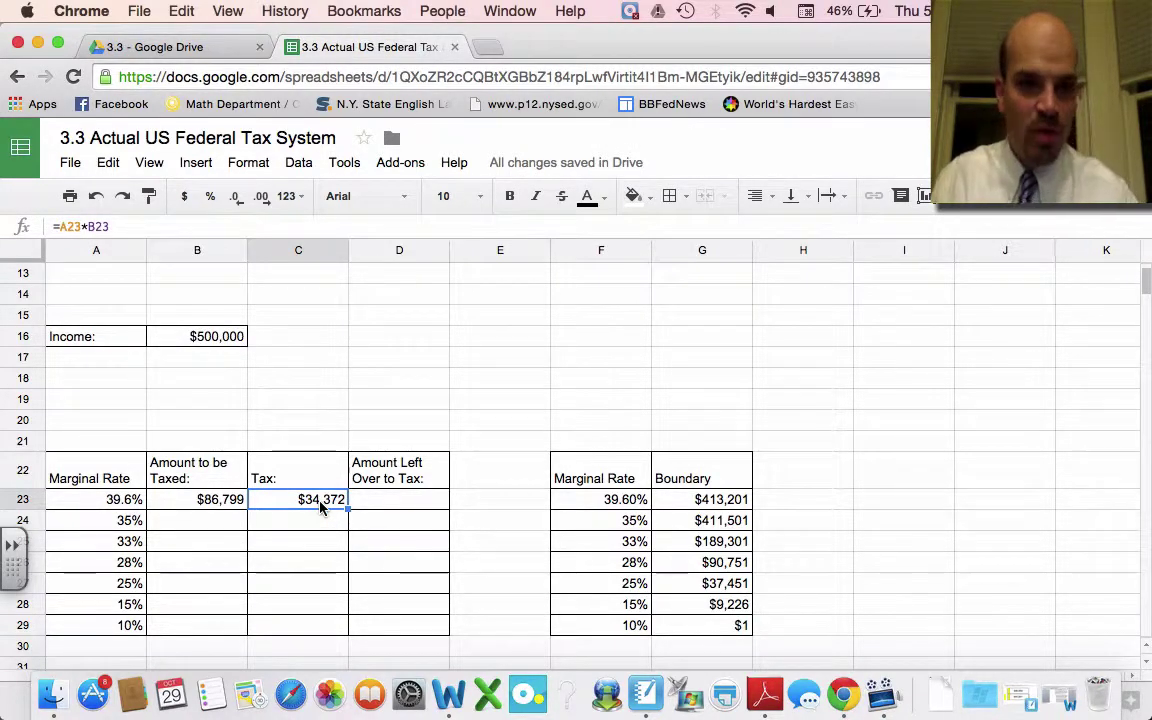
{"action": "left_click", "coordinate": [222, 506]}
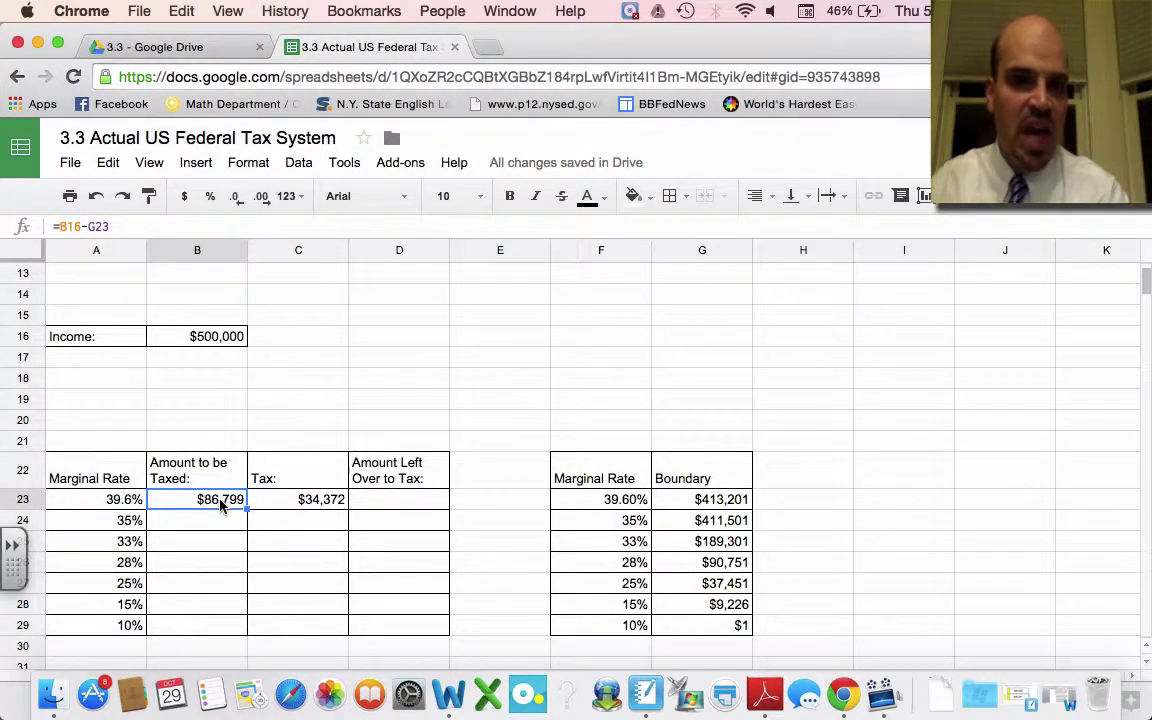
{"action": "left_click", "coordinate": [335, 504]}
{"action": "left_click", "coordinate": [372, 501]}
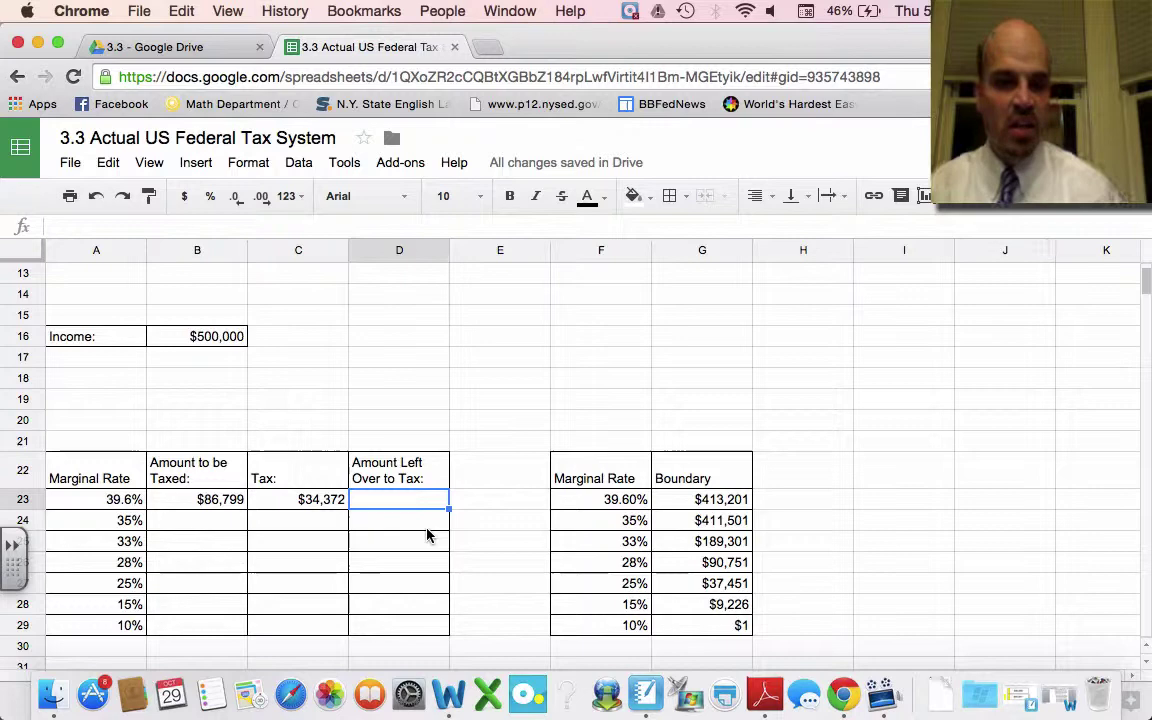
- Enter =B16-B23 in D23, leaving $413,201, and compare it with the G23 boundary
{"action": "type", "text": "="}
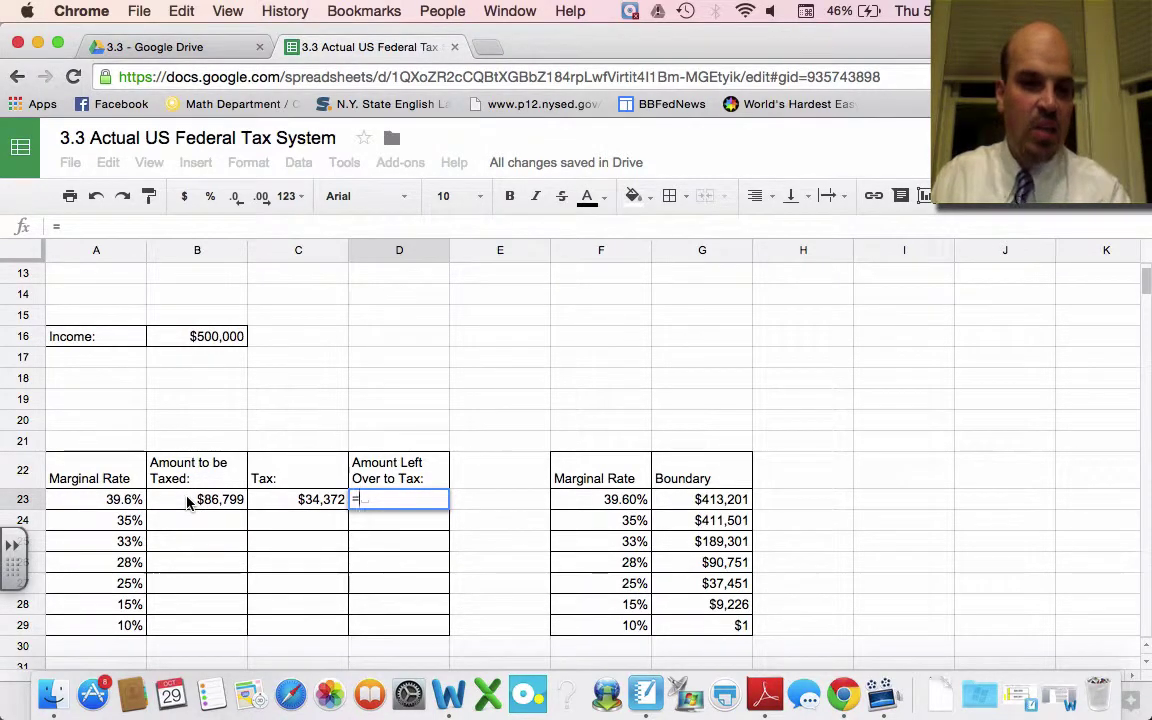
{"action": "left_click", "coordinate": [199, 341]}
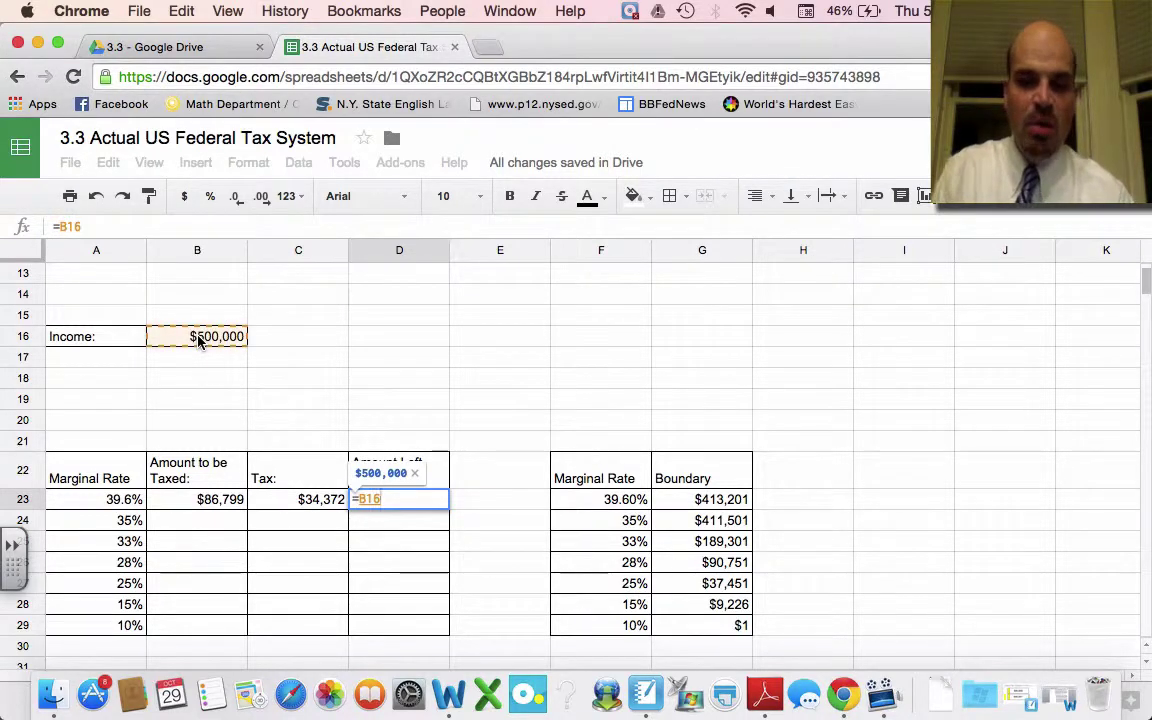
{"action": "type", "text": "-"}
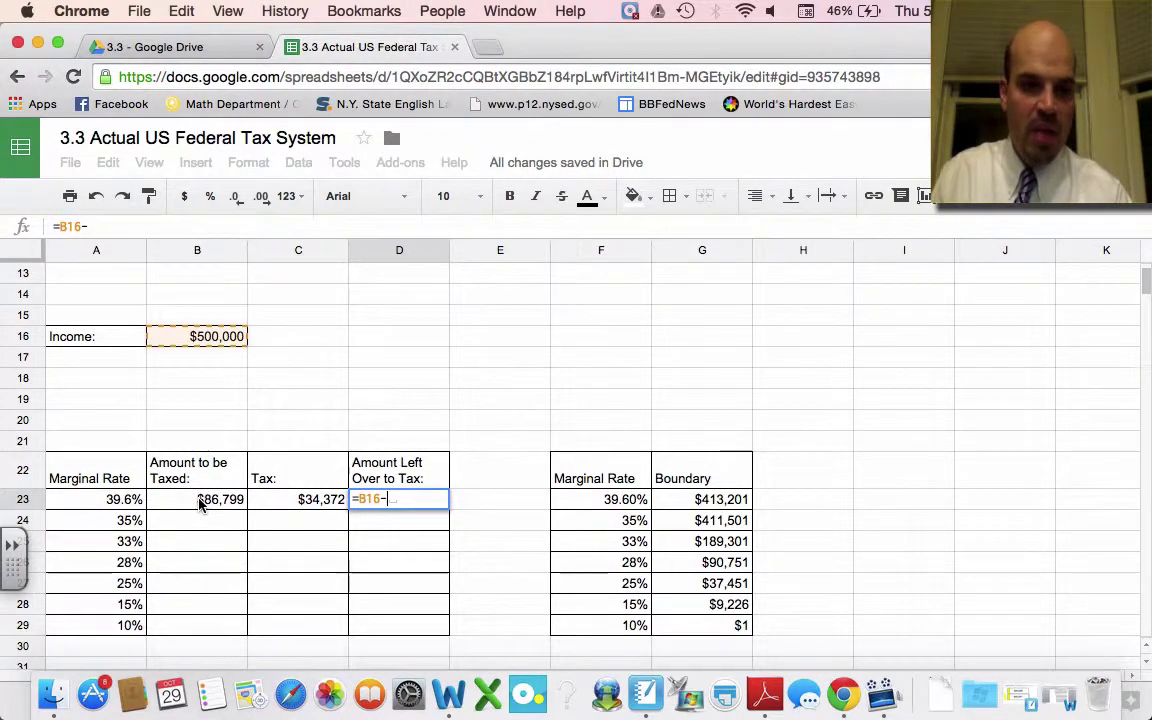
{"action": "left_click", "coordinate": [199, 503]}
{"action": "key", "text": "Return"}
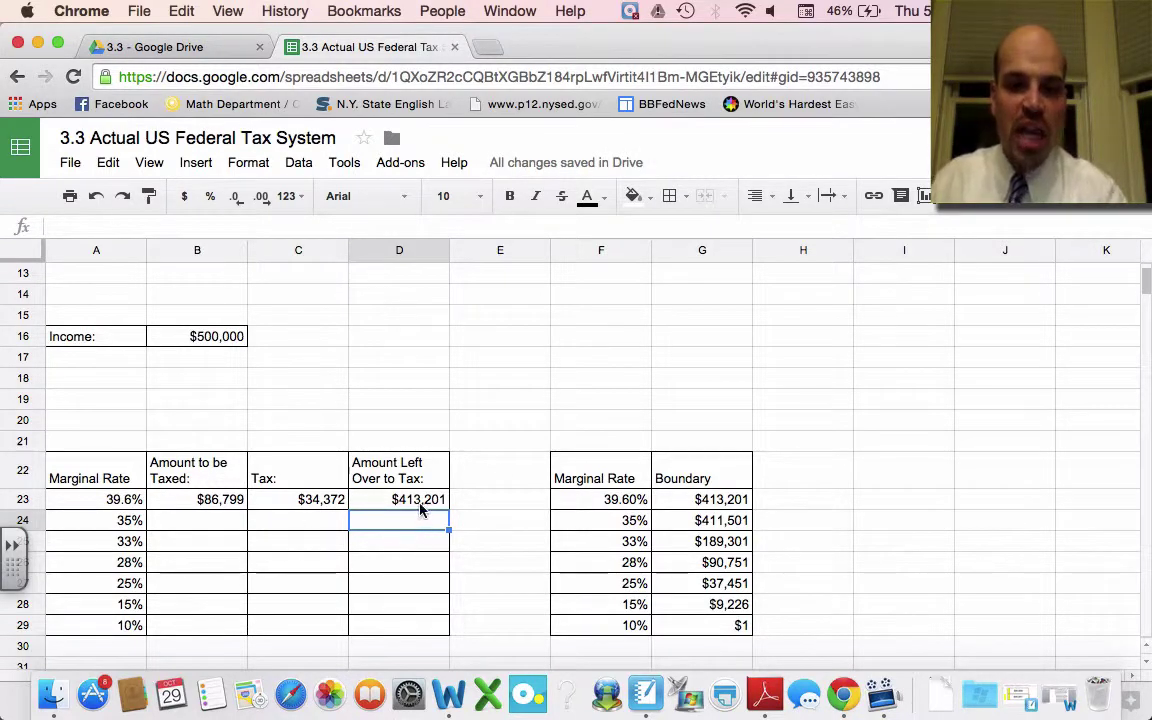
{"action": "left_click", "coordinate": [421, 509]}
{"action": "key", "text": "Right"}
{"action": "key", "text": "Right"}
{"action": "key", "text": "Right"}
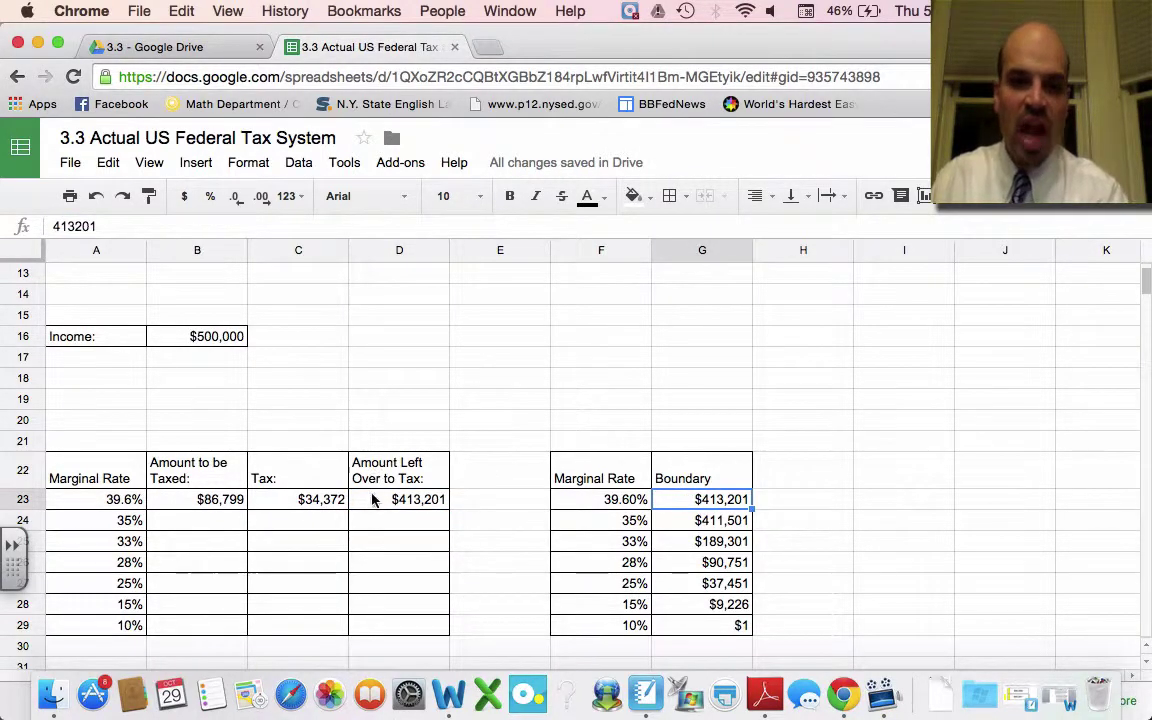
{"action": "left_click", "coordinate": [373, 500]}
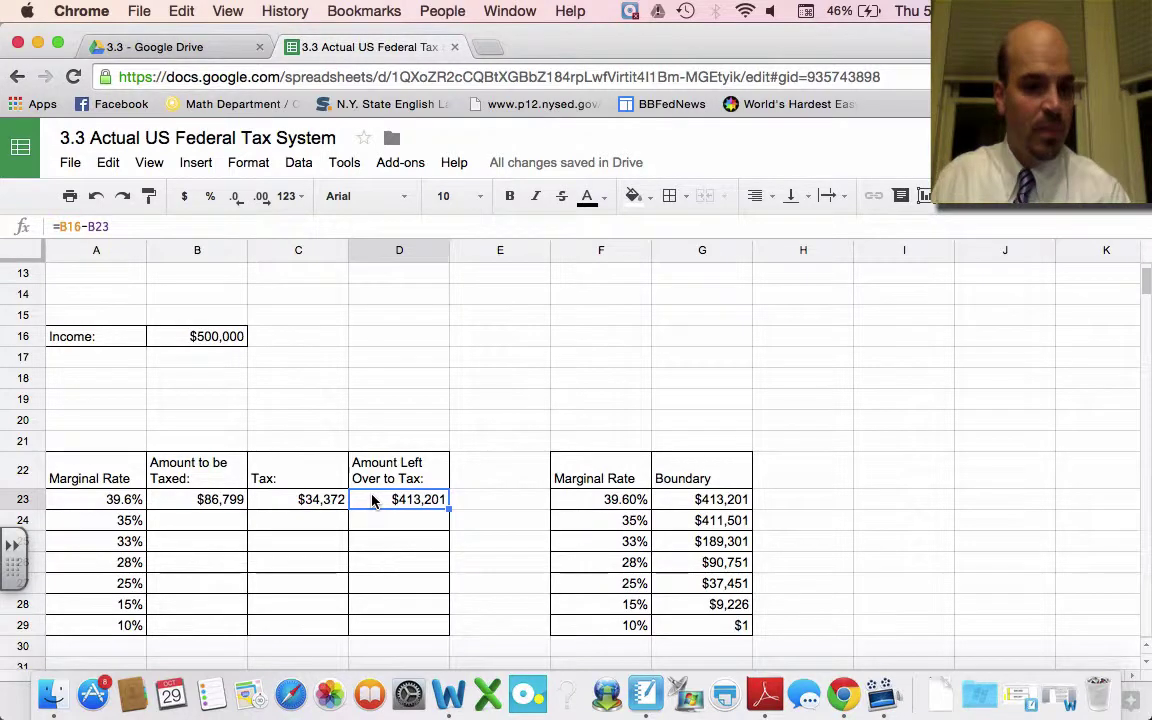
- Enter =D23-G24 in B24, giving $1,700 to be taxed at 35%
{"action": "left_click", "coordinate": [222, 521]}
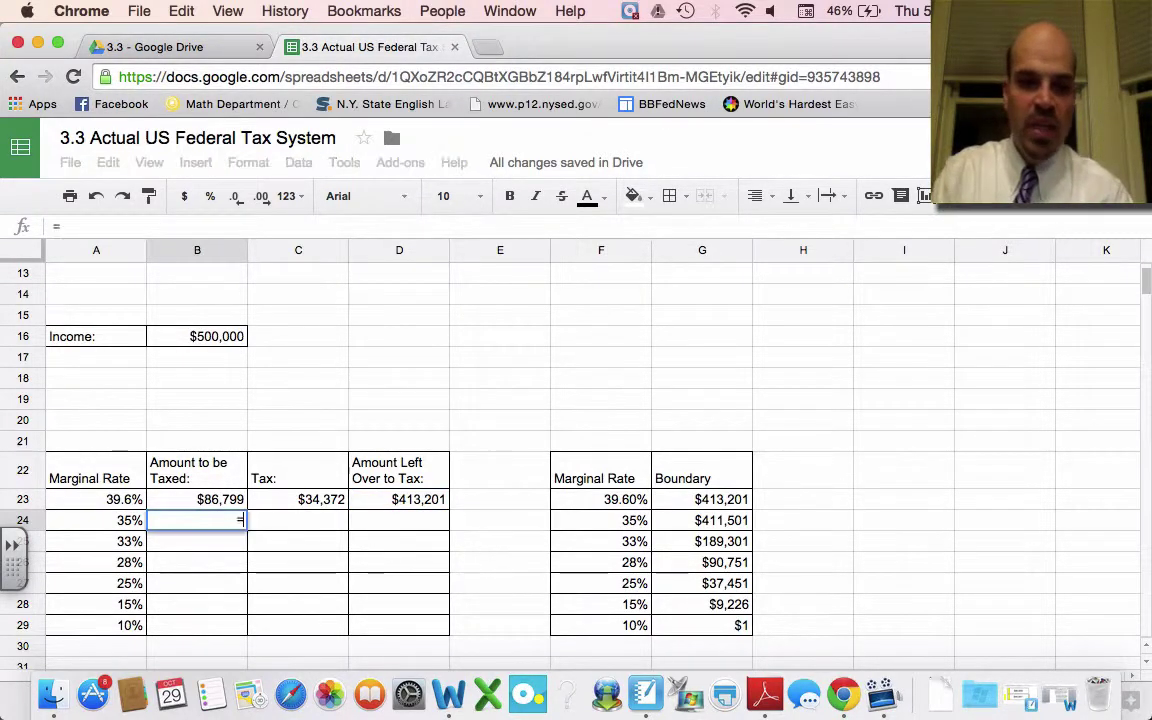
{"action": "type", "text": "="}
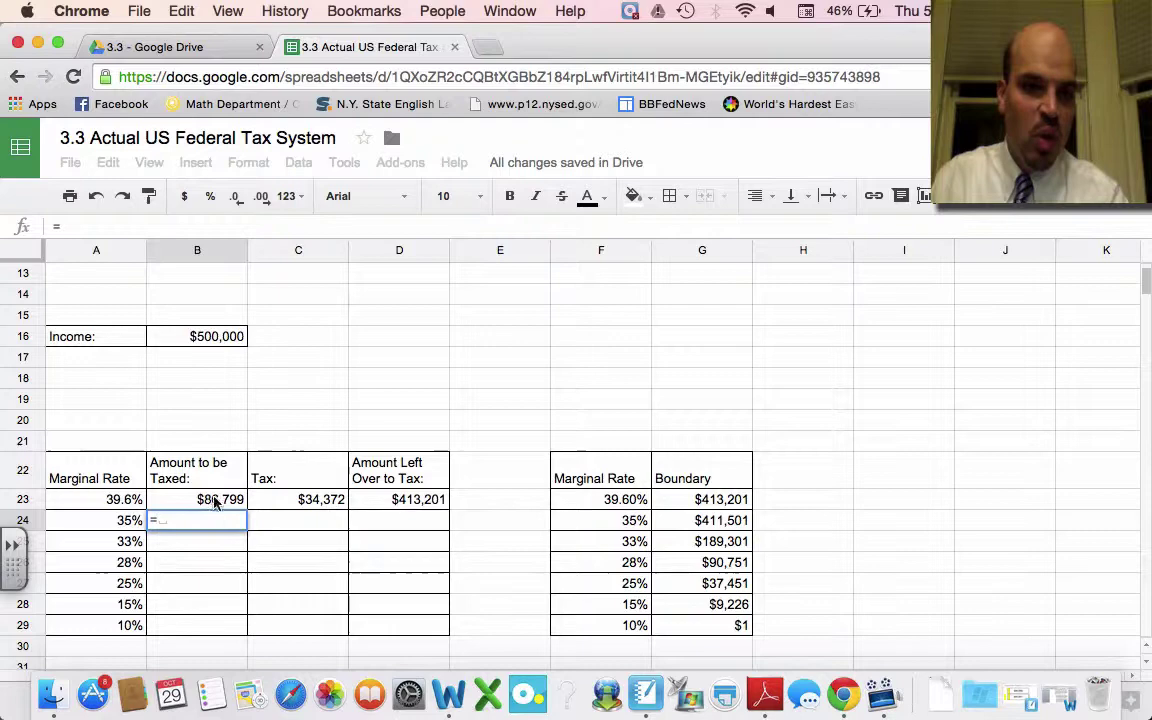
{"action": "left_click", "coordinate": [428, 503]}
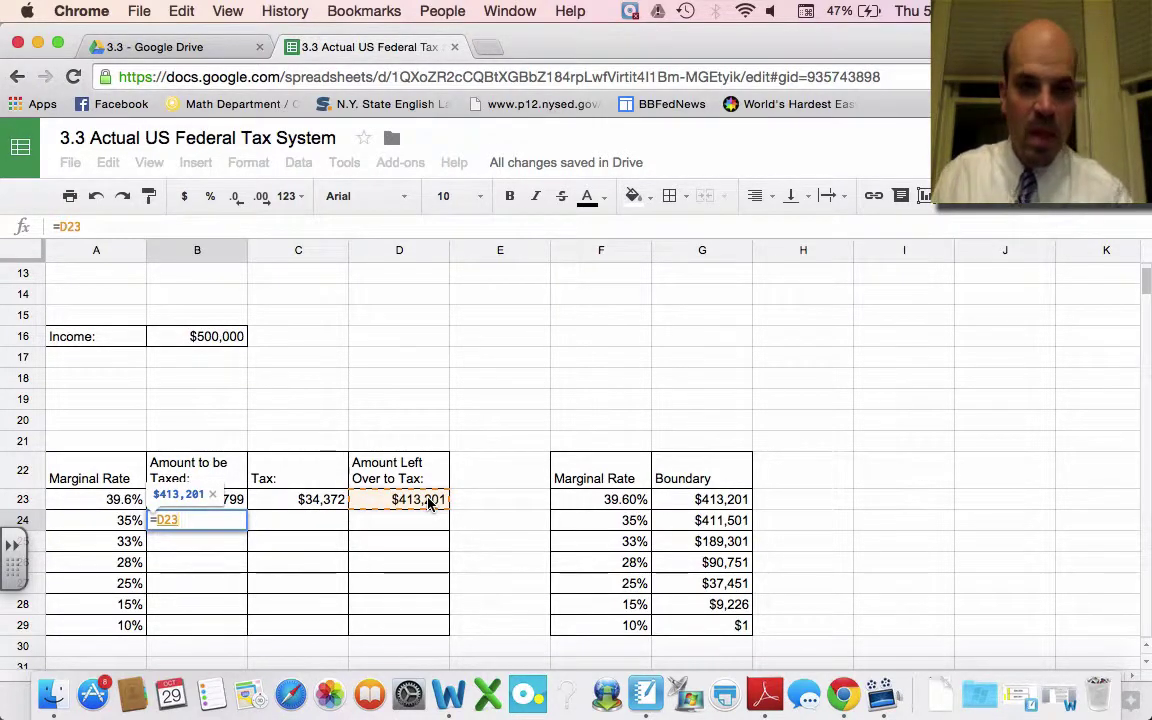
{"action": "type", "text": "-"}
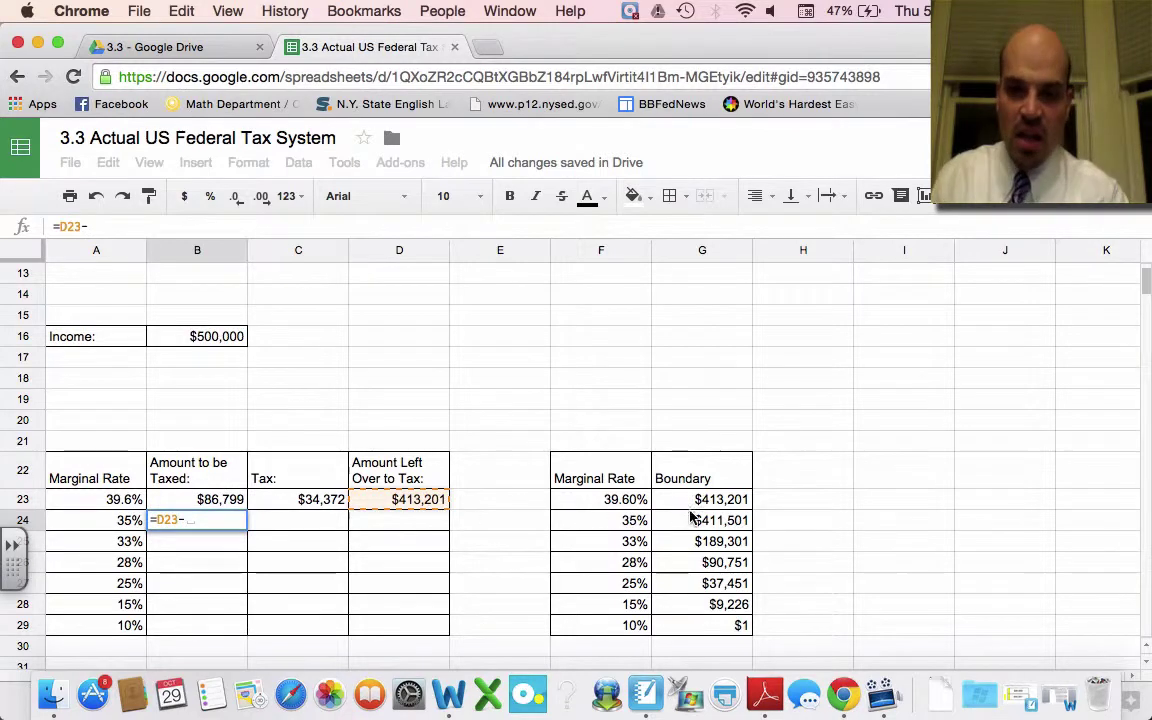
{"action": "left_click", "coordinate": [687, 520]}
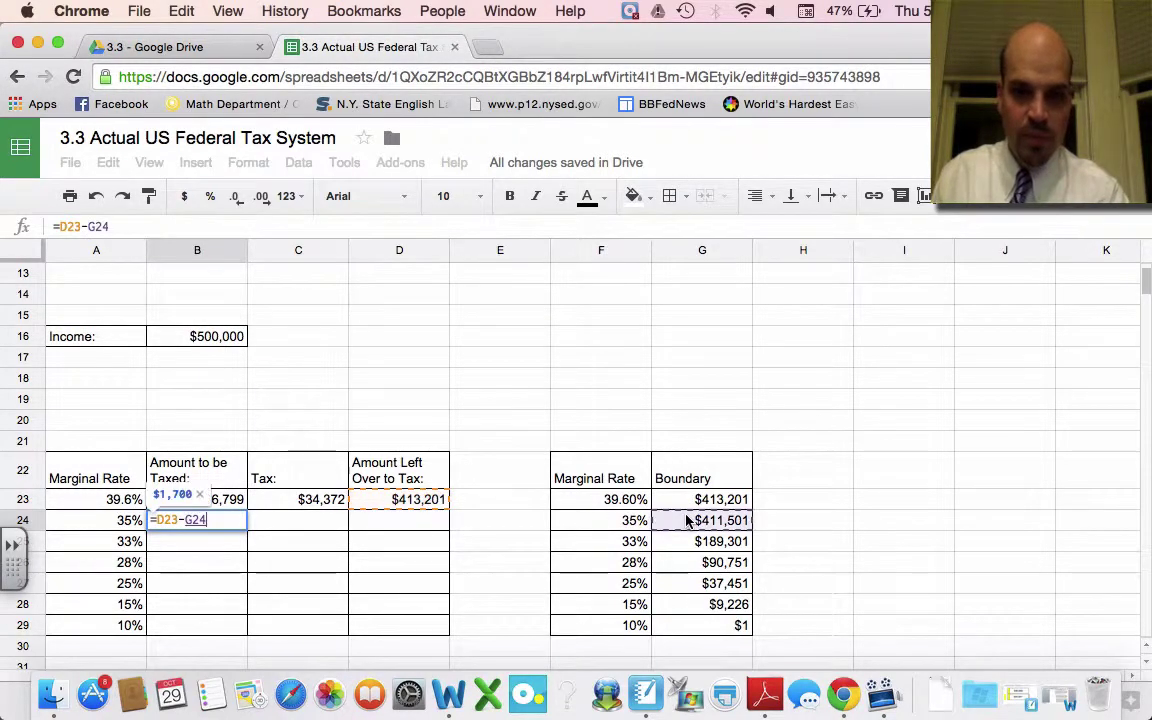
{"action": "key", "text": "Return"}
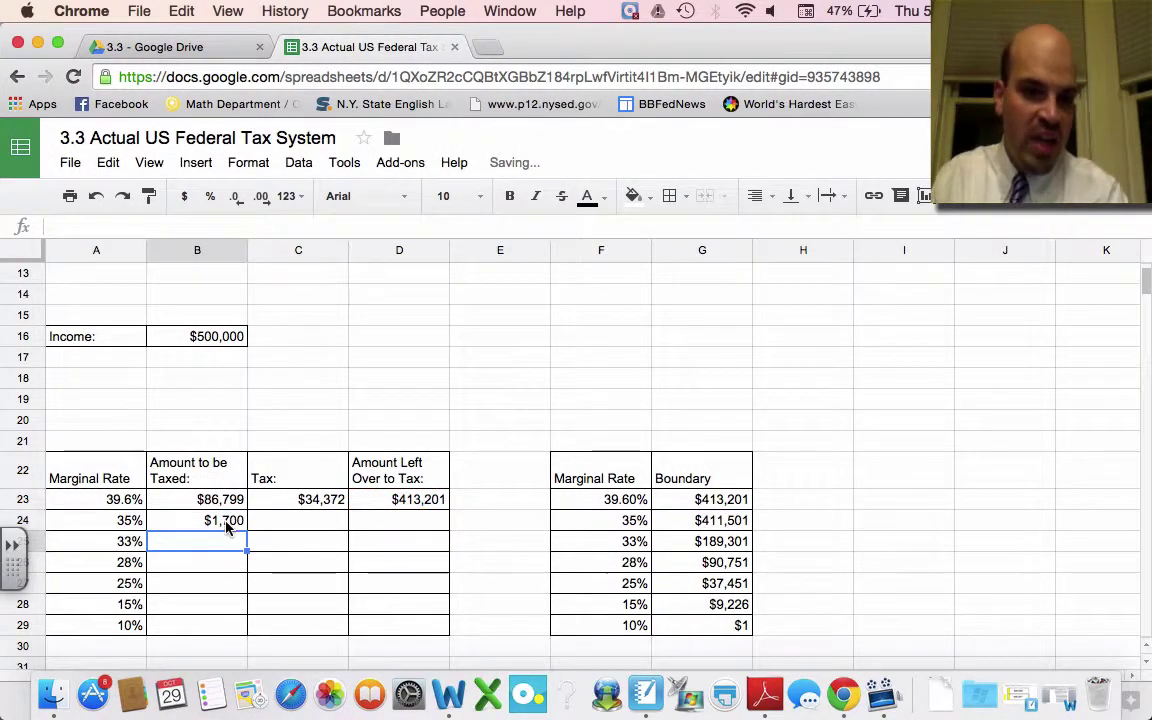
{"action": "left_click", "coordinate": [226, 525]}
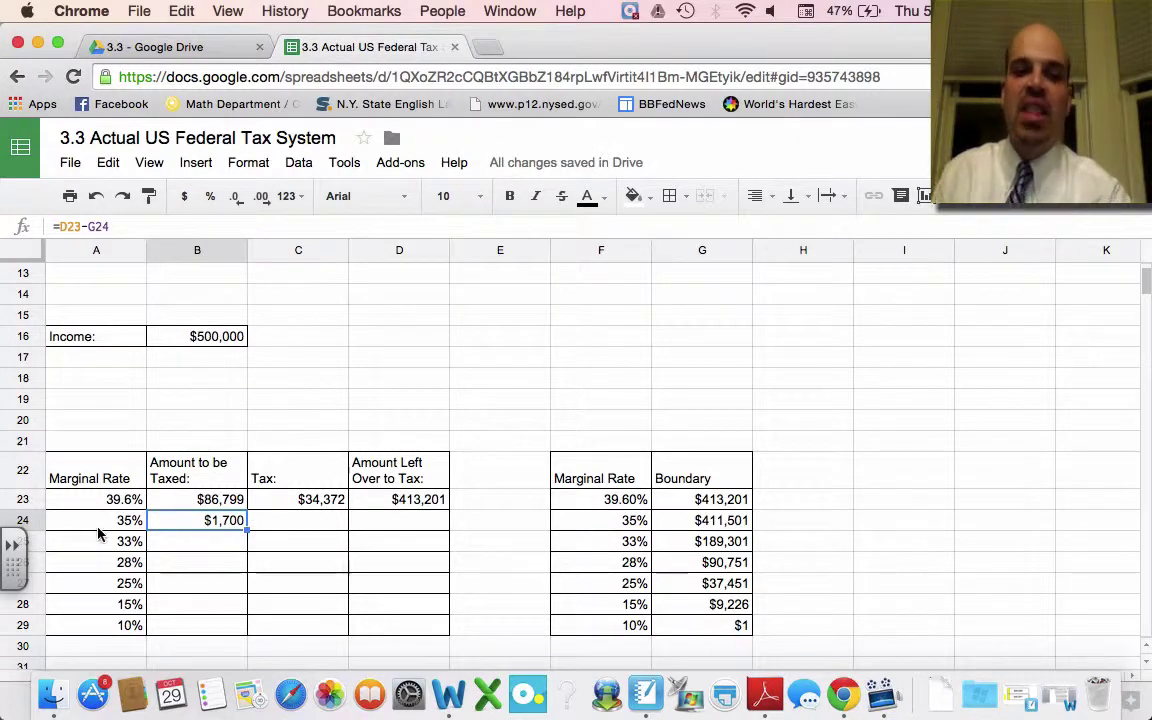
- Compute the 35% tax as =A24*B24 ($595) and begin the D24 leftover formula
{"action": "left_click", "coordinate": [305, 529]}
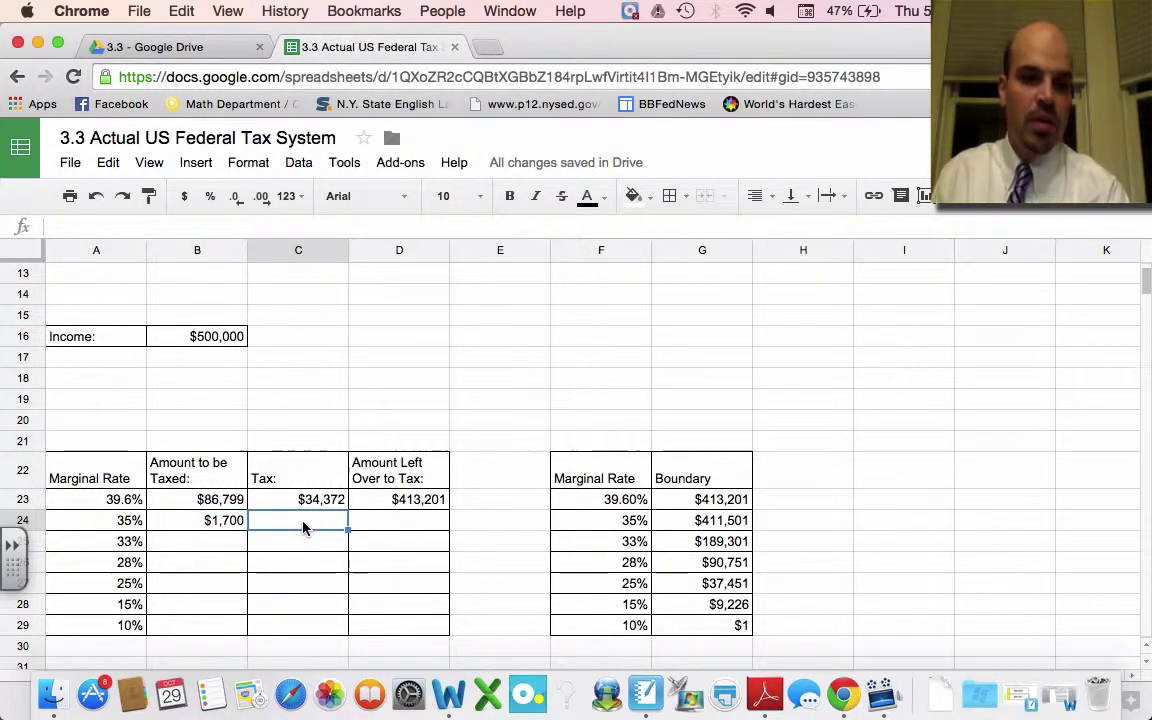
{"action": "type", "text": "="}
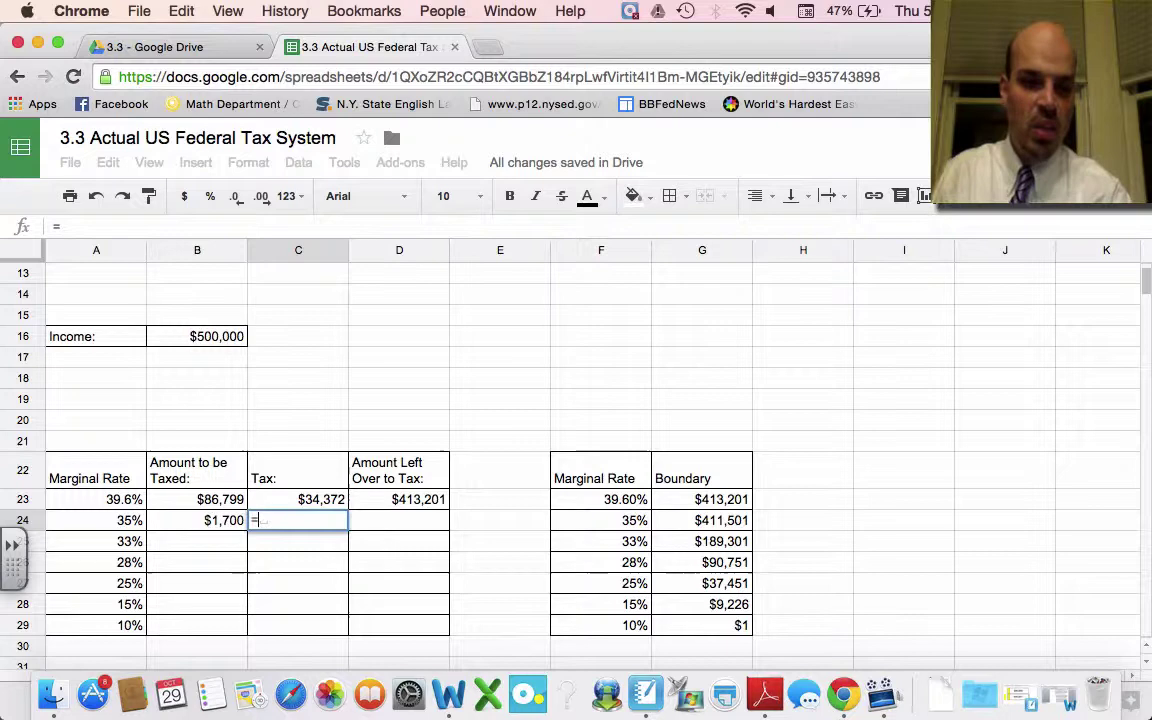
{"action": "left_click", "coordinate": [136, 524]}
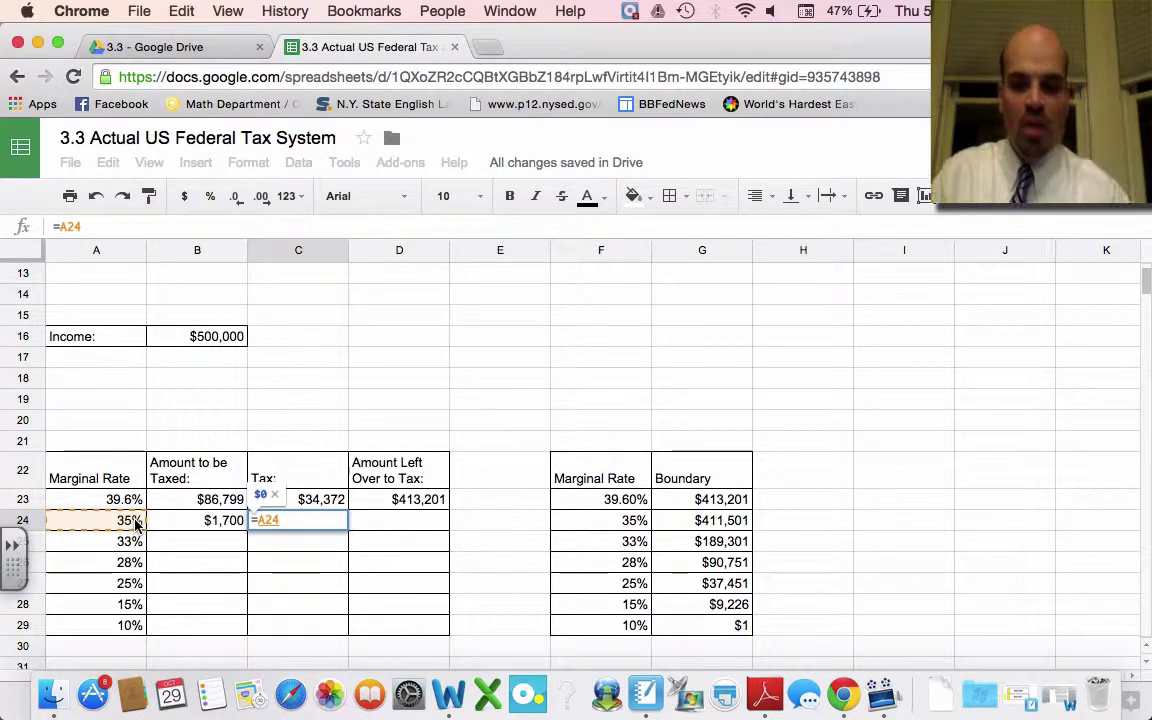
{"action": "type", "text": "*"}
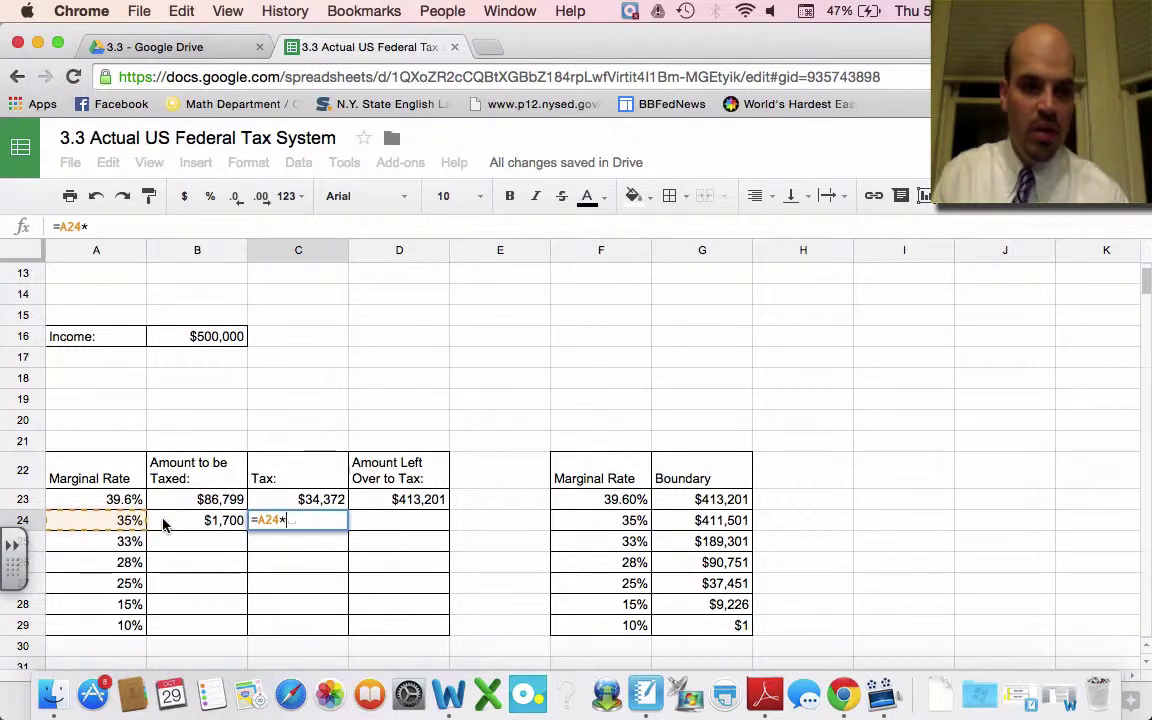
{"action": "left_click", "coordinate": [165, 525]}
{"action": "key", "text": "Return"}
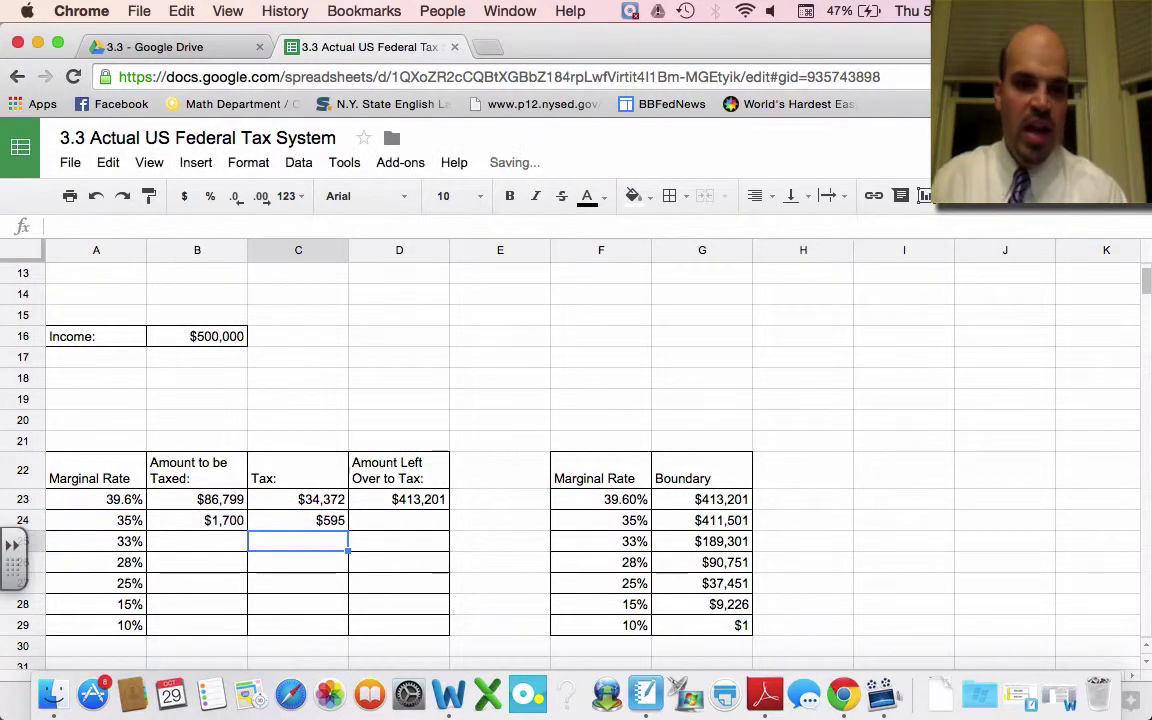
{"action": "left_click", "coordinate": [308, 524]}
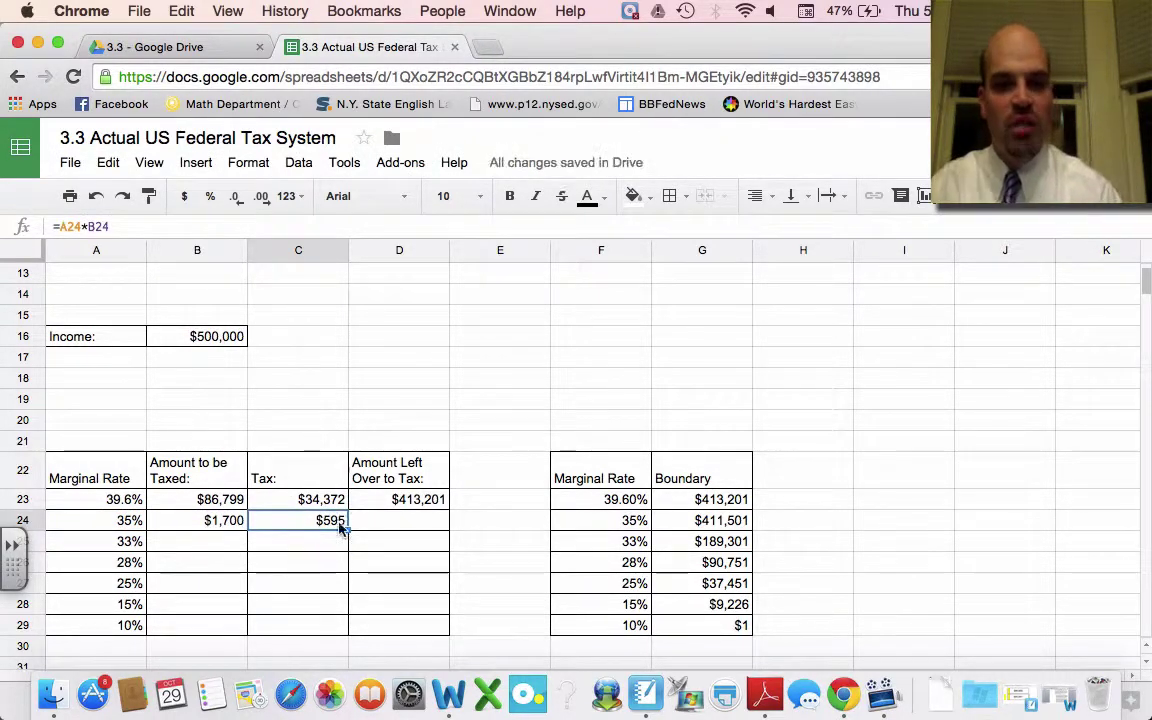
{"action": "left_click", "coordinate": [416, 528]}
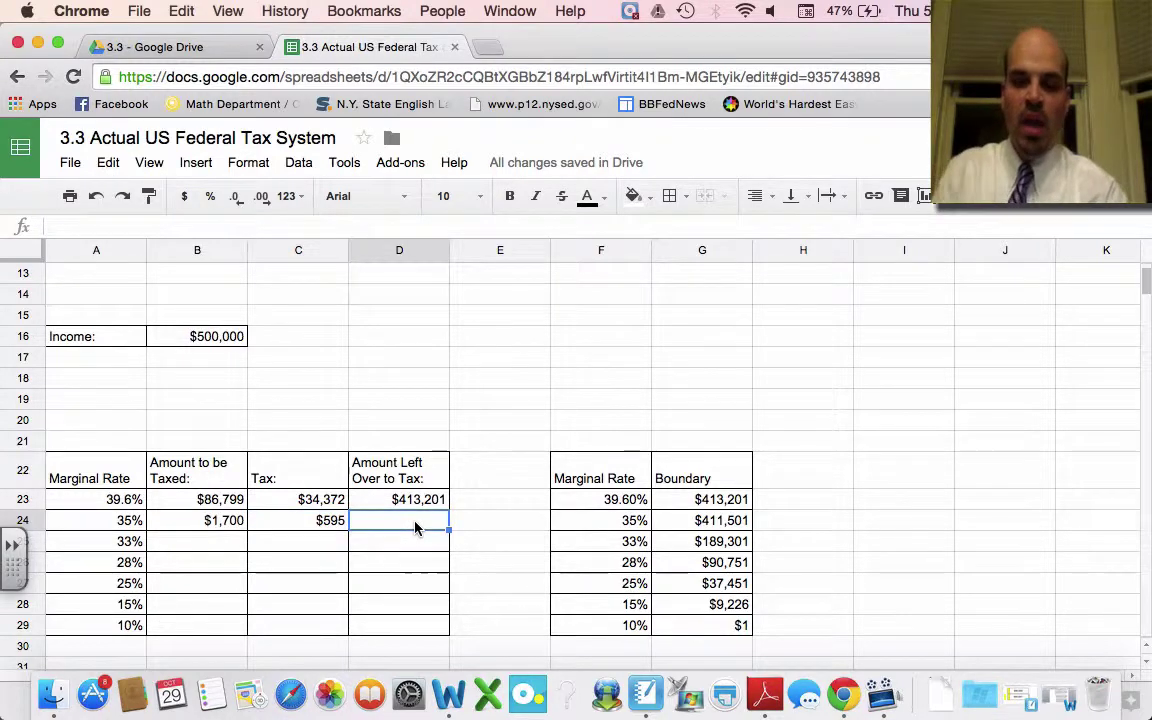
{"action": "type", "text": "="}
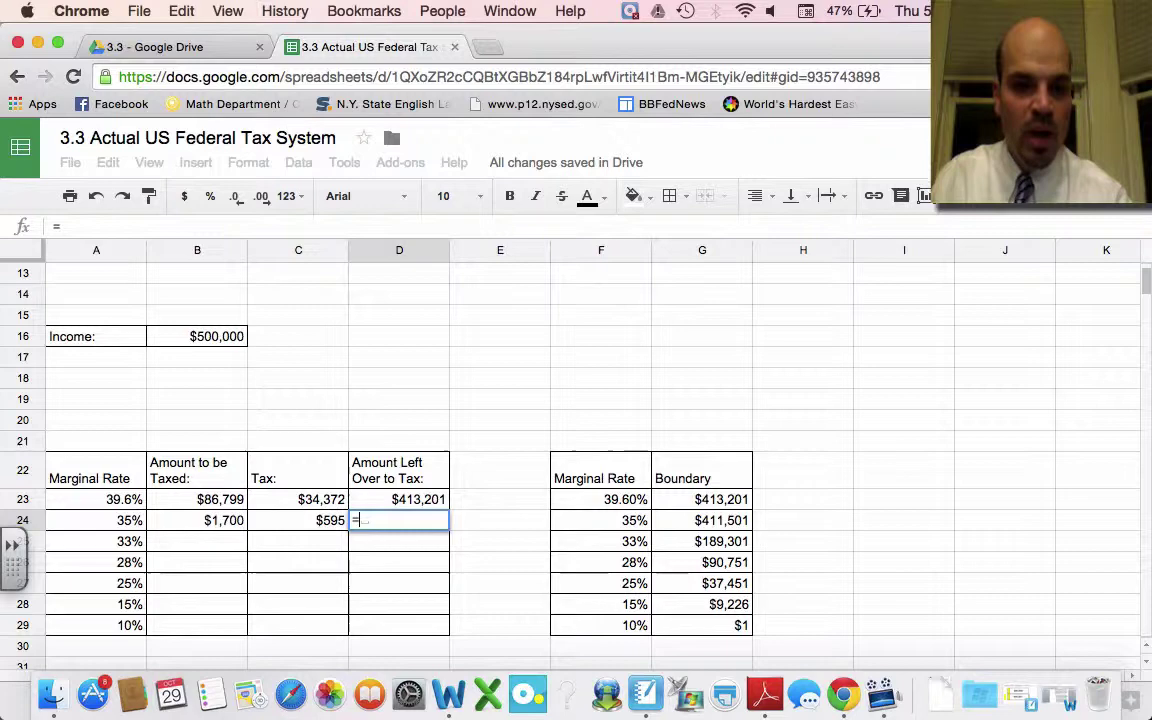
- Complete D24 as =D23-B24, giving $411,501 to match the 35% boundary
{"action": "left_click", "coordinate": [416, 505]}
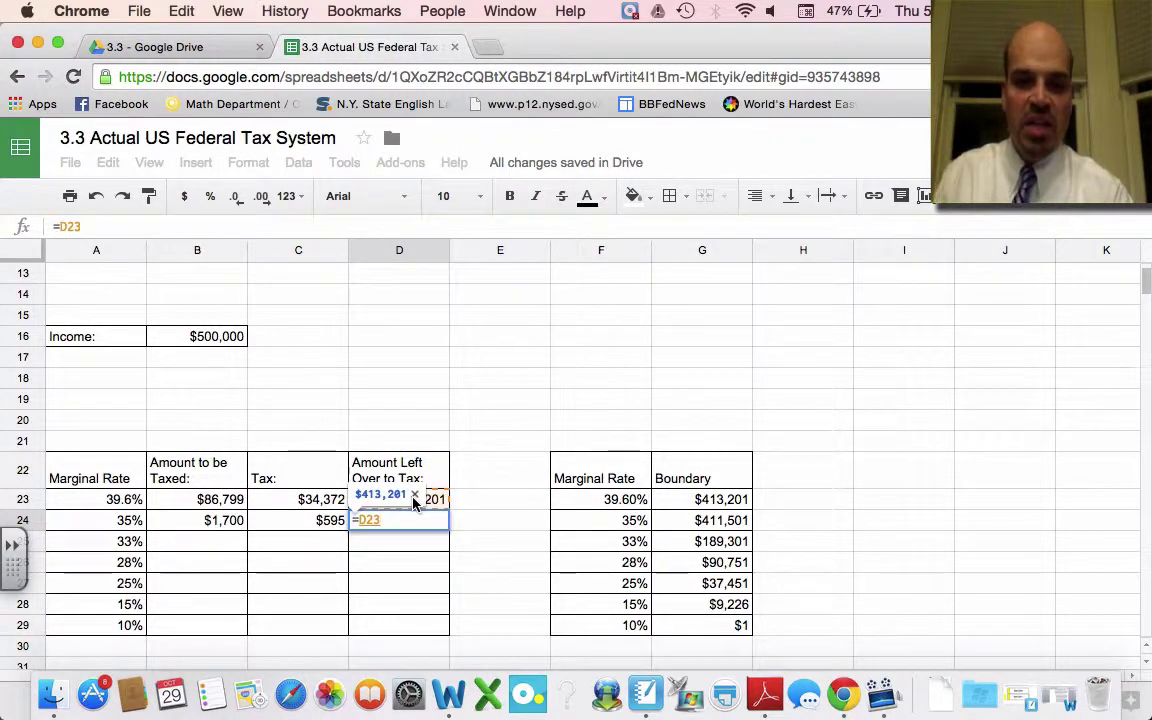
{"action": "type", "text": "-"}
{"action": "left_click", "coordinate": [212, 524]}
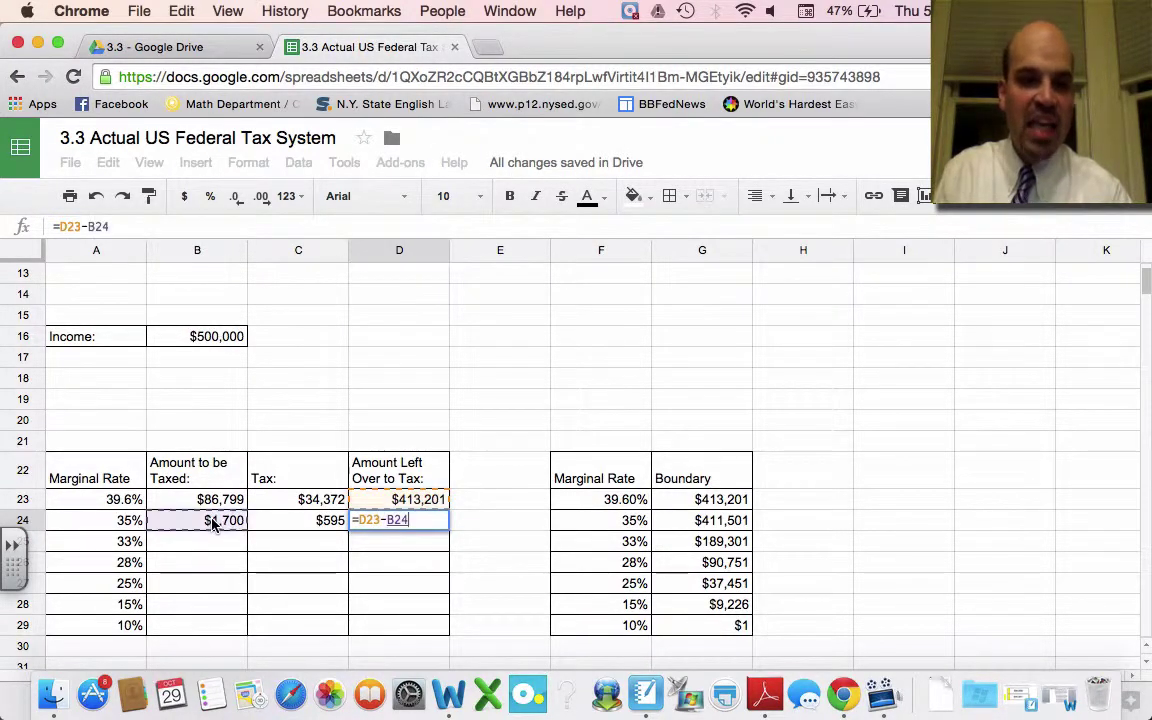
{"action": "key", "text": "Return"}
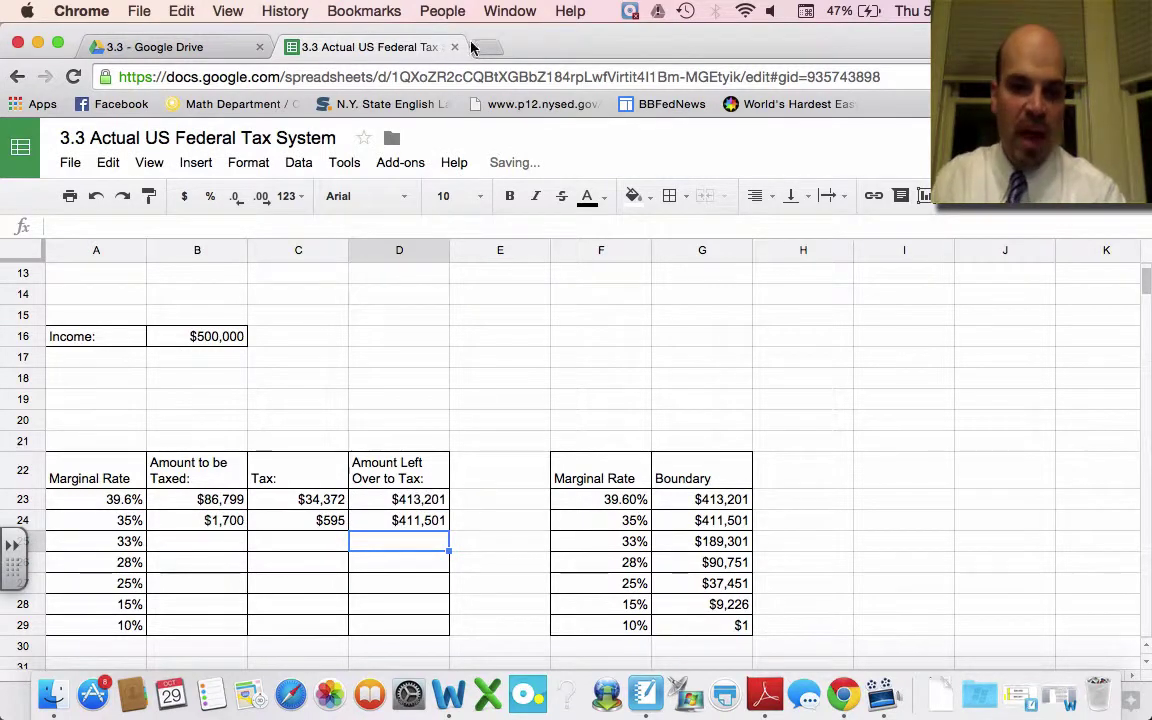
{"action": "left_click", "coordinate": [428, 521]}
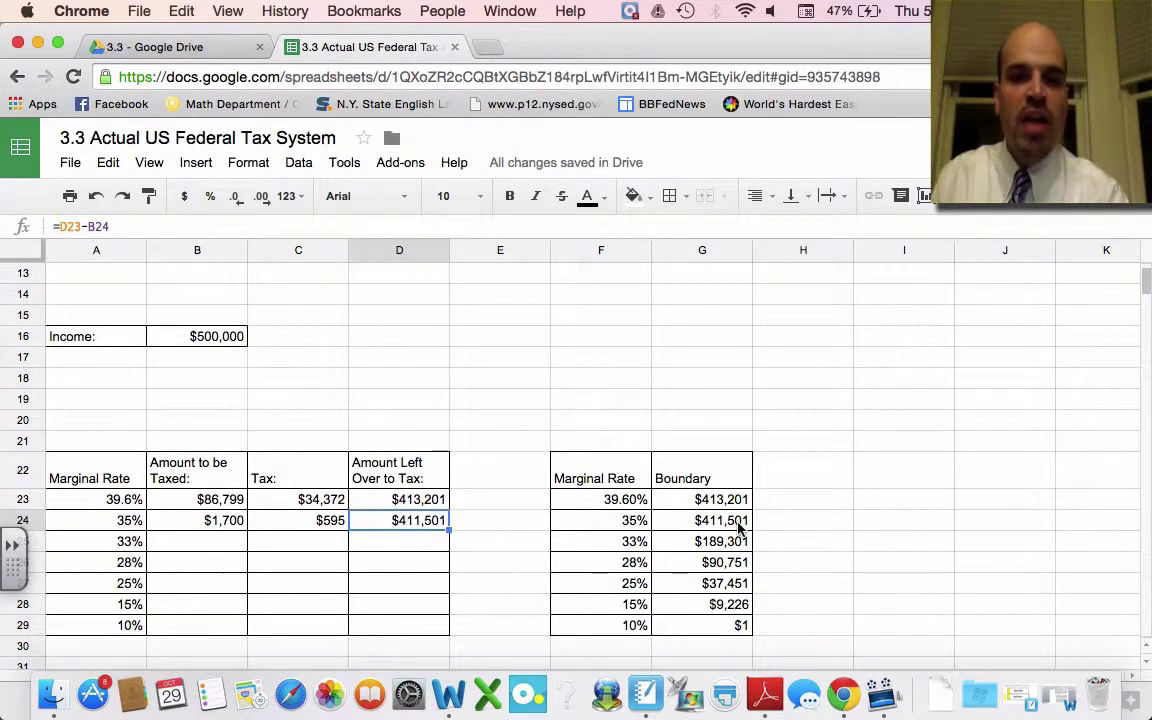
{"action": "left_click", "coordinate": [739, 525]}
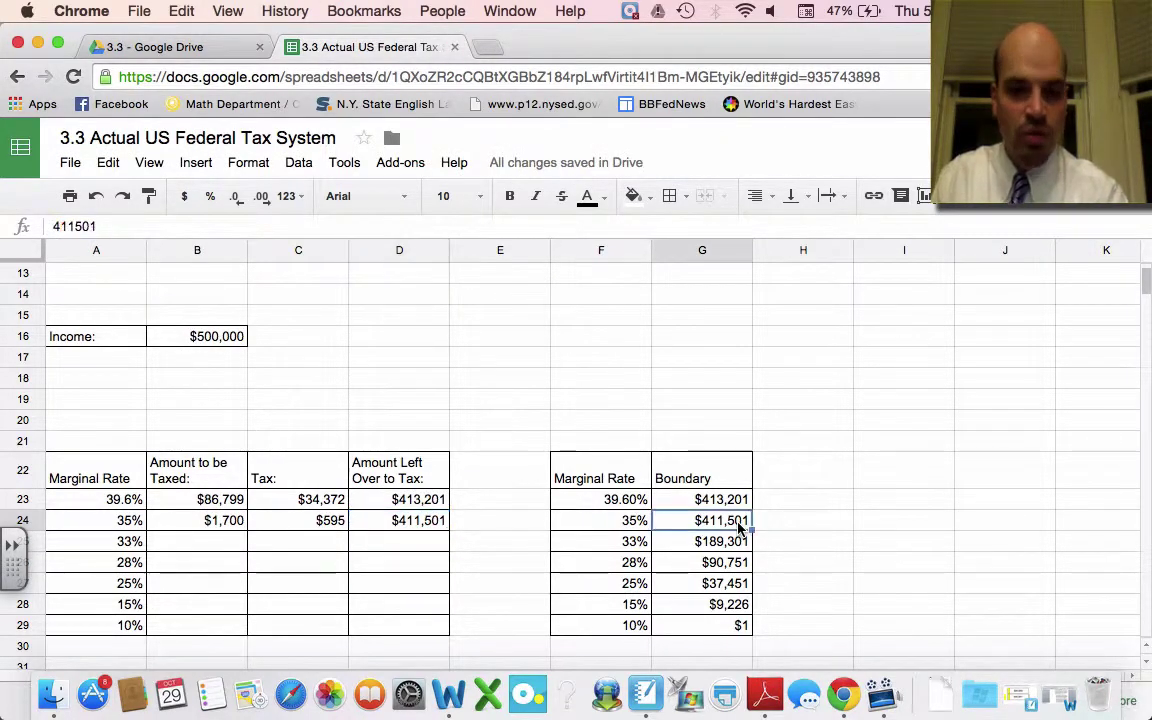
{"action": "left_click", "coordinate": [165, 546]}
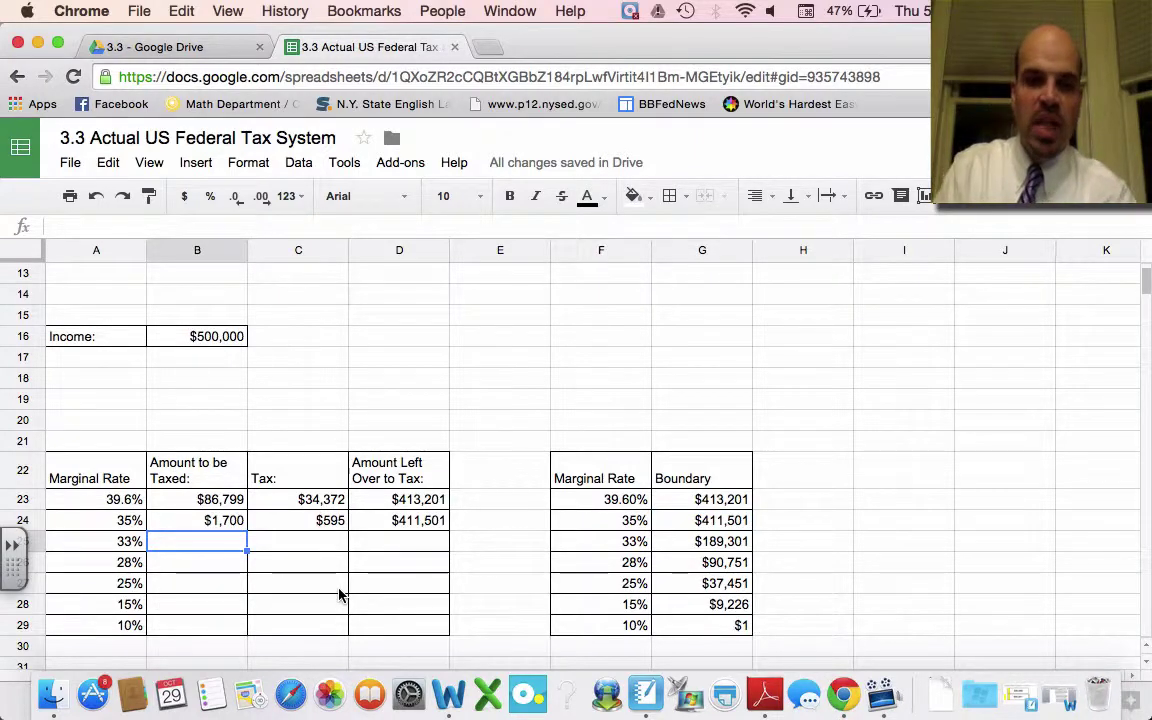
- Enter =D24-G25 in B25, giving $222,200 to be taxed at 33%
{"action": "type", "text": "="}
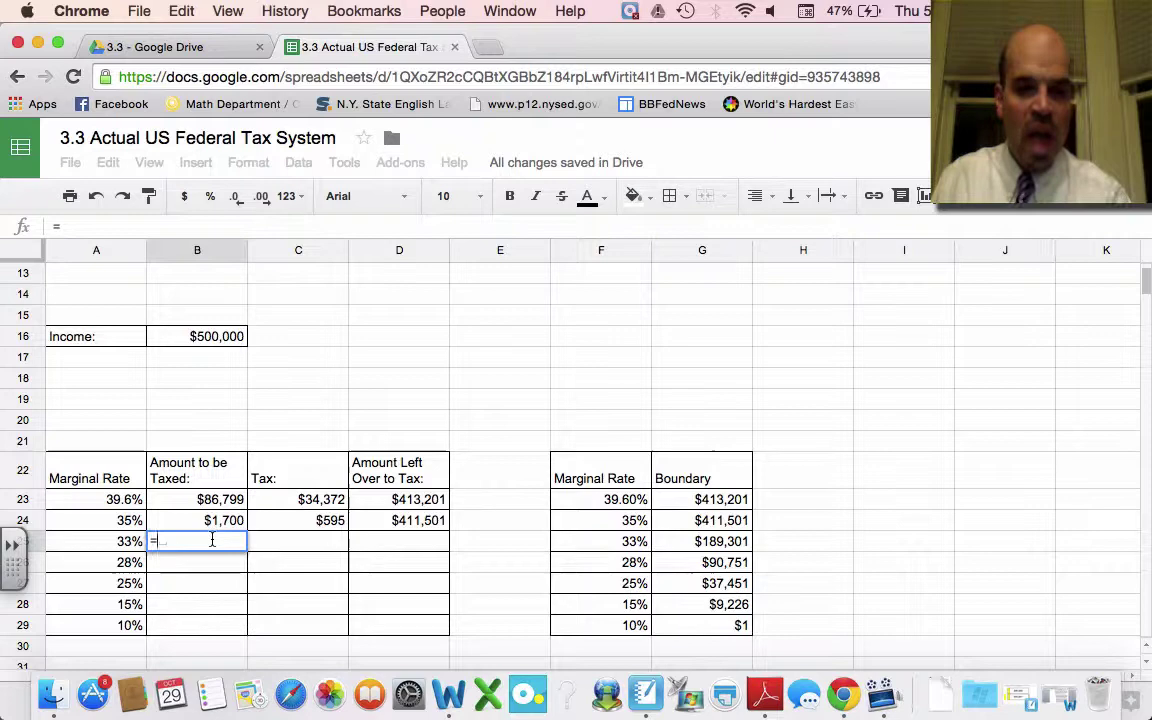
{"action": "left_click", "coordinate": [400, 530]}
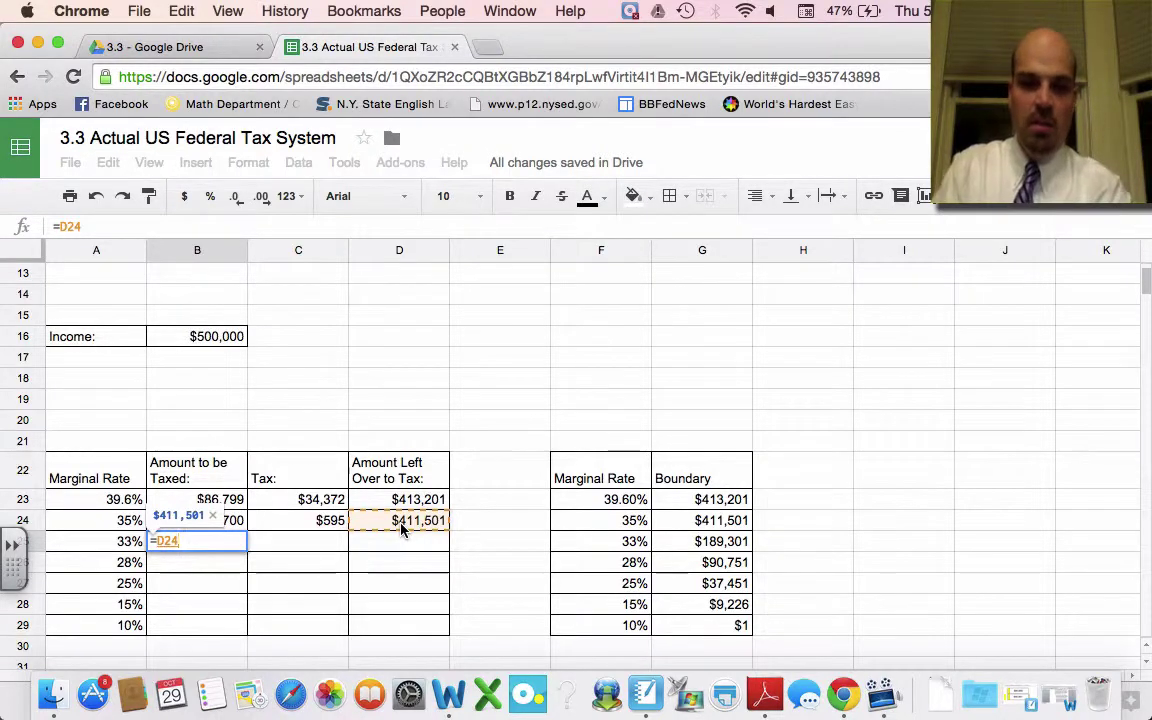
{"action": "type", "text": "-"}
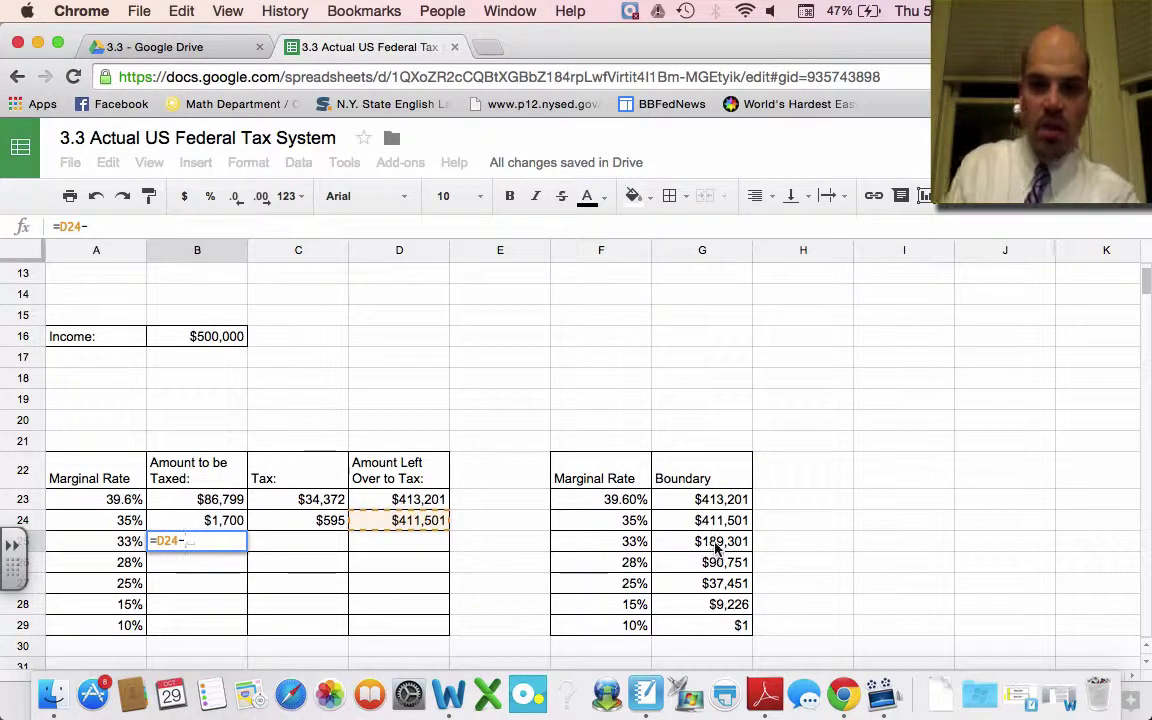
{"action": "left_click", "coordinate": [715, 543]}
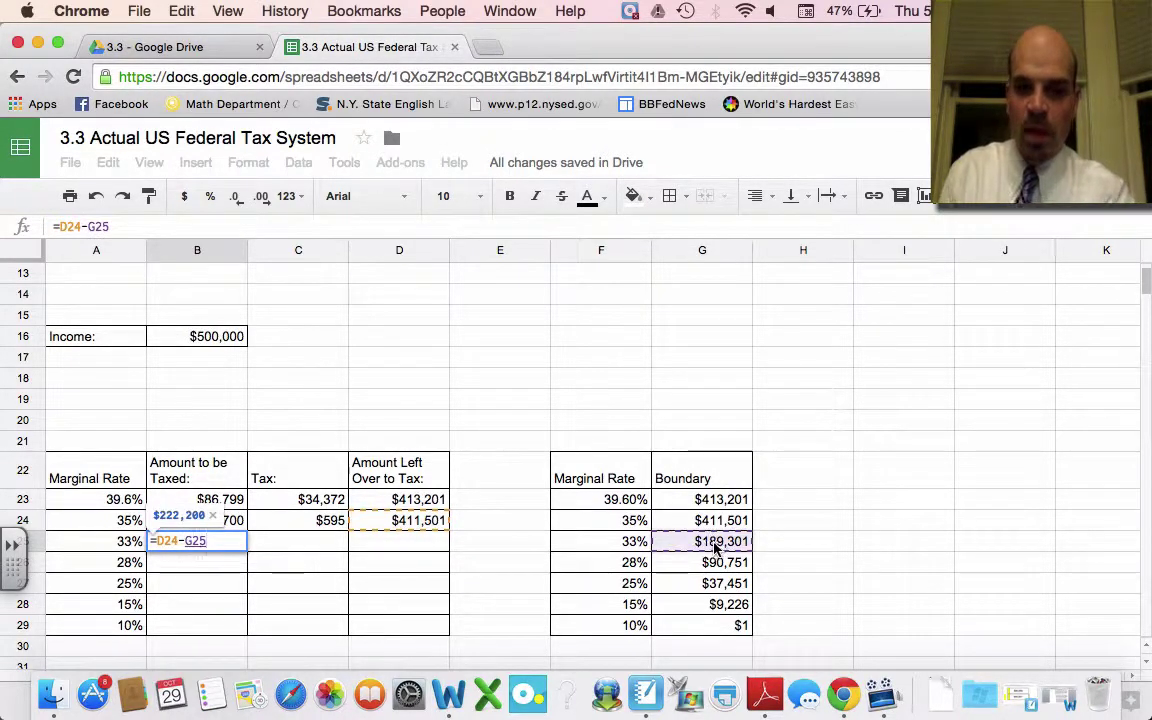
{"action": "key", "text": "Return"}
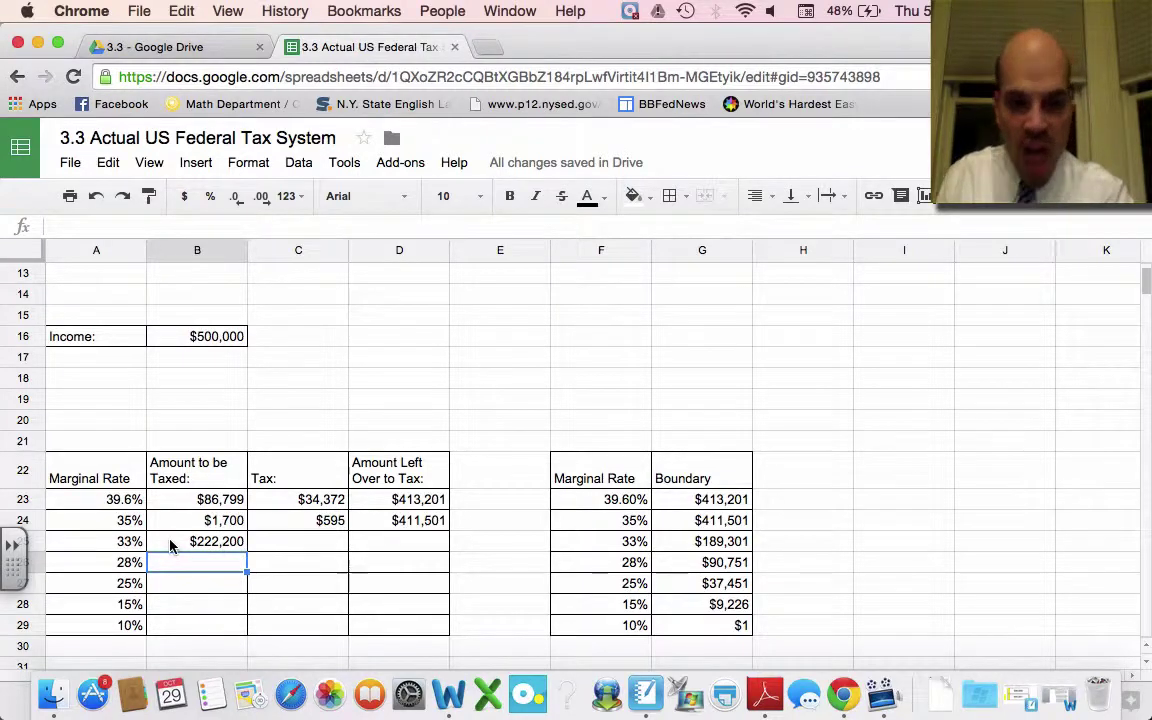
- Enter =A25*B25 in C25 for a 33% tax of $73,326 and review the formulas
{"action": "left_click", "coordinate": [276, 548]}
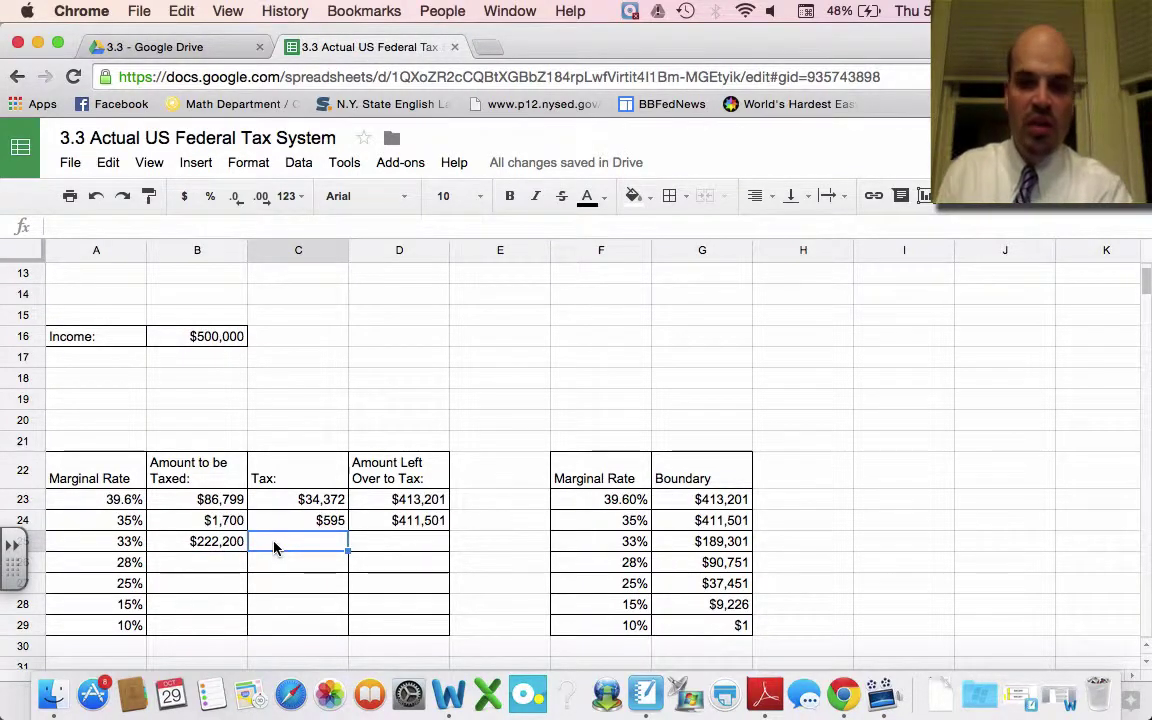
{"action": "type", "text": "="}
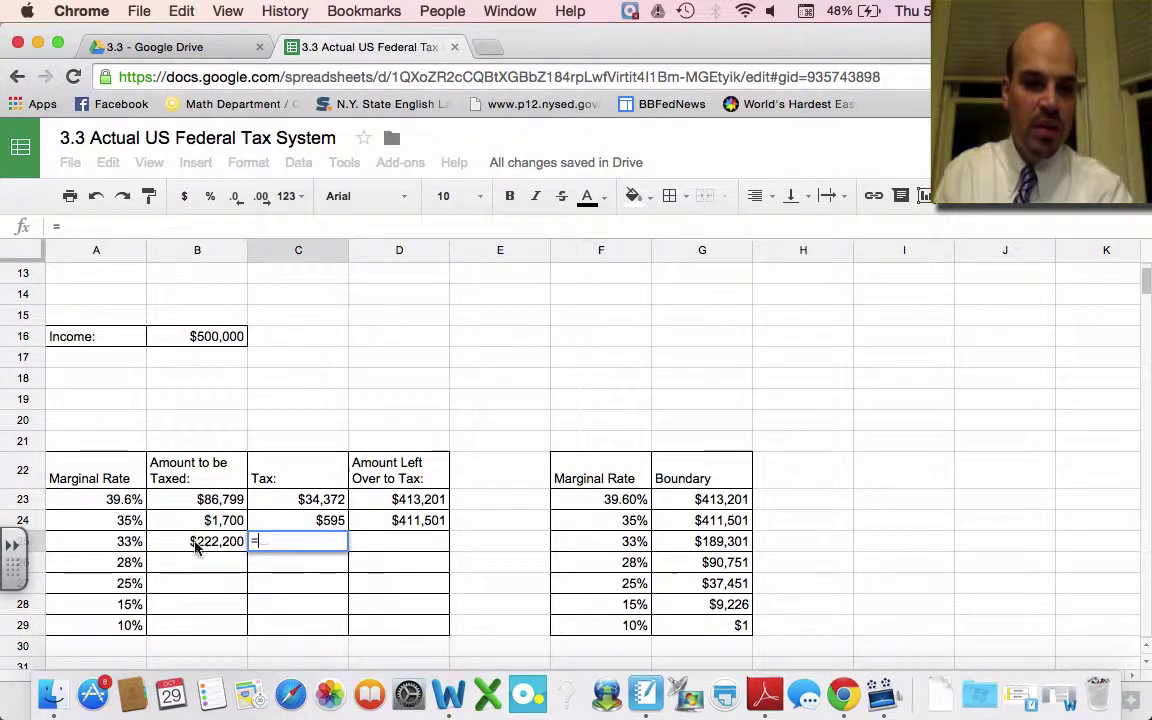
{"action": "left_click", "coordinate": [125, 543]}
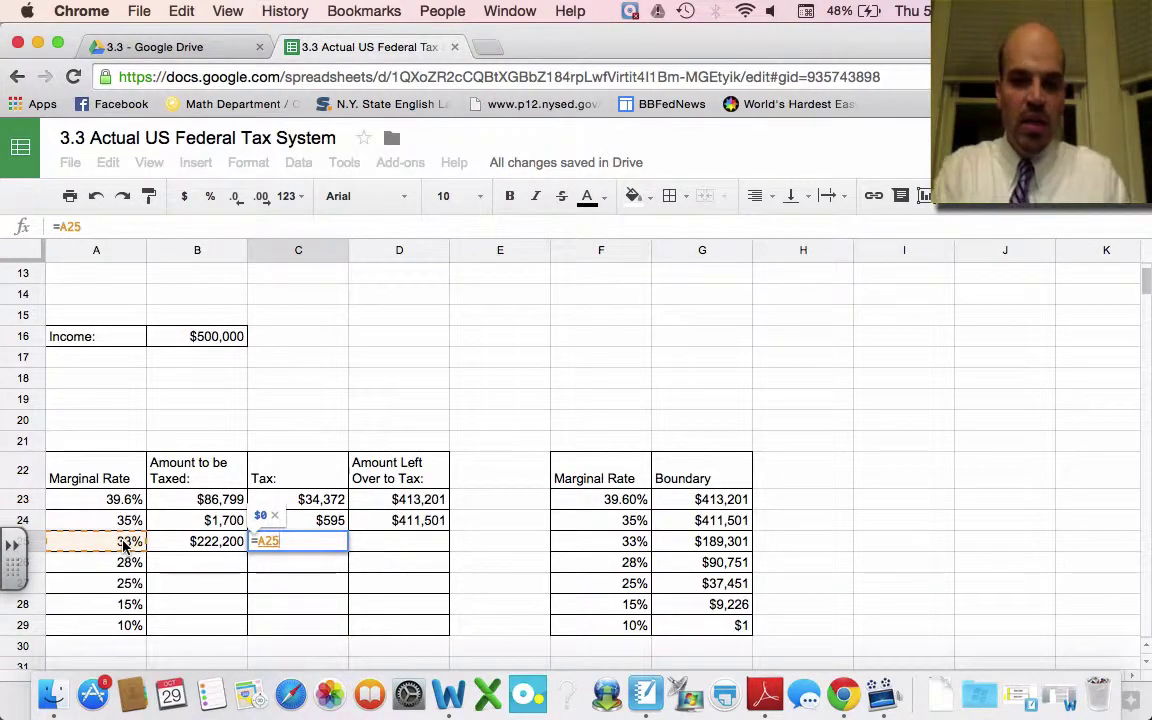
{"action": "type", "text": "*"}
{"action": "left_click", "coordinate": [171, 543]}
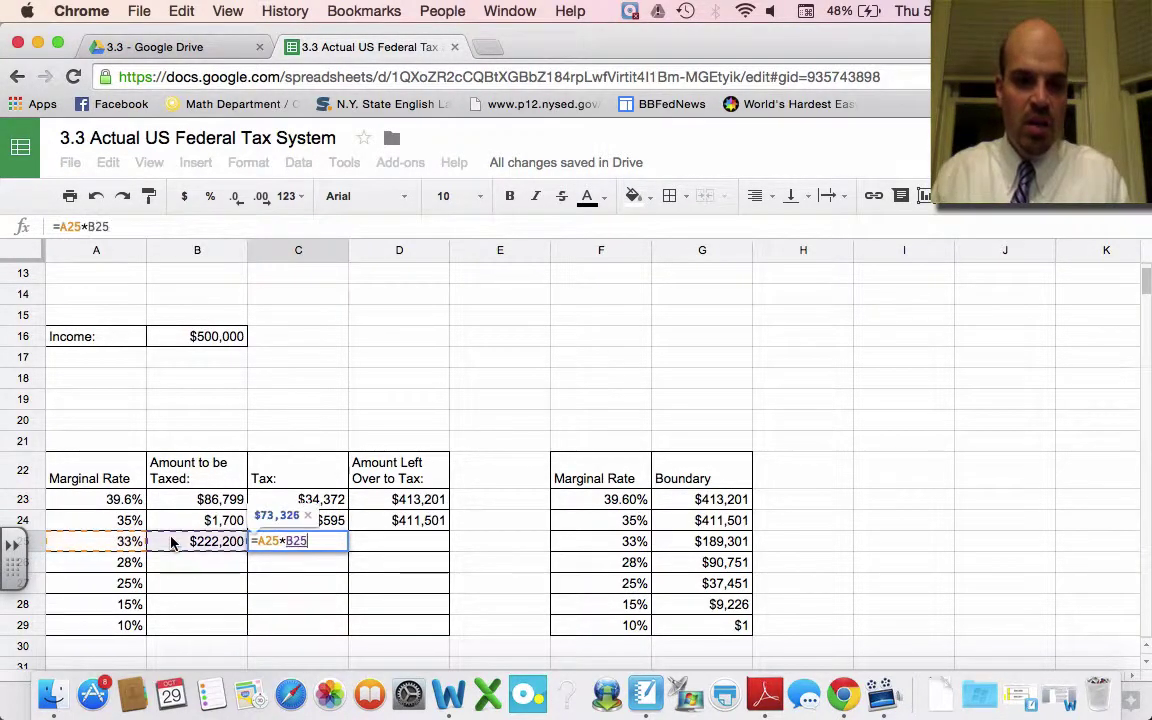
{"action": "key", "text": "Return"}
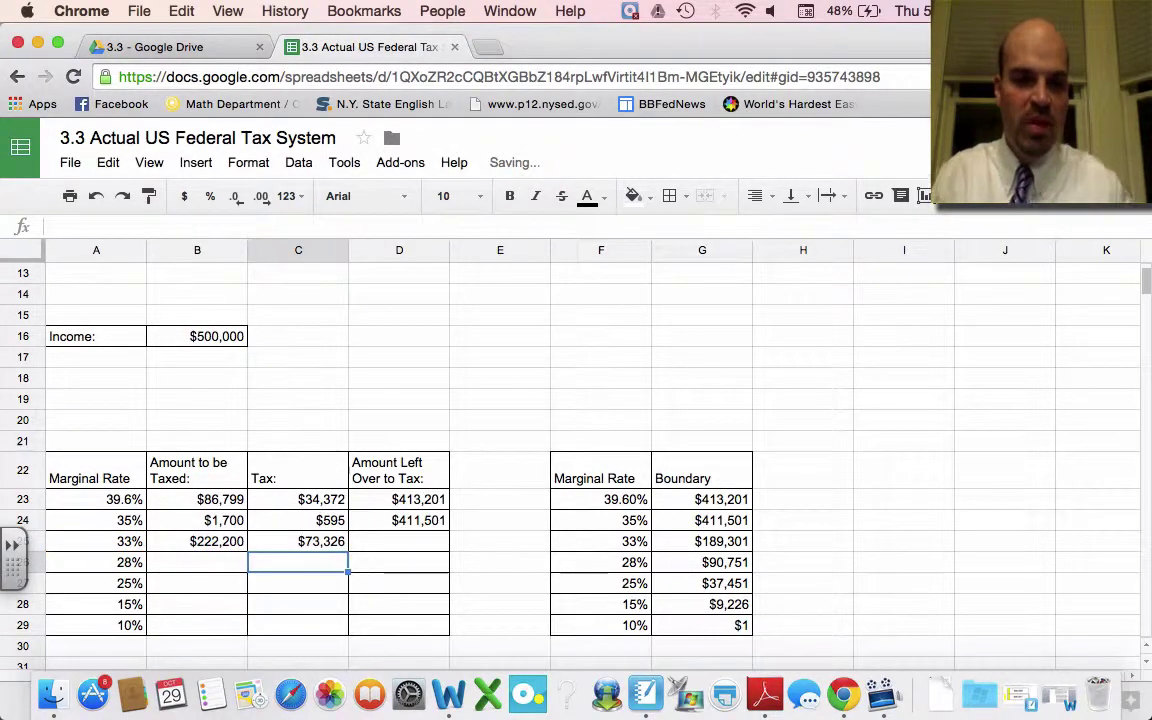
{"action": "left_click", "coordinate": [277, 546]}
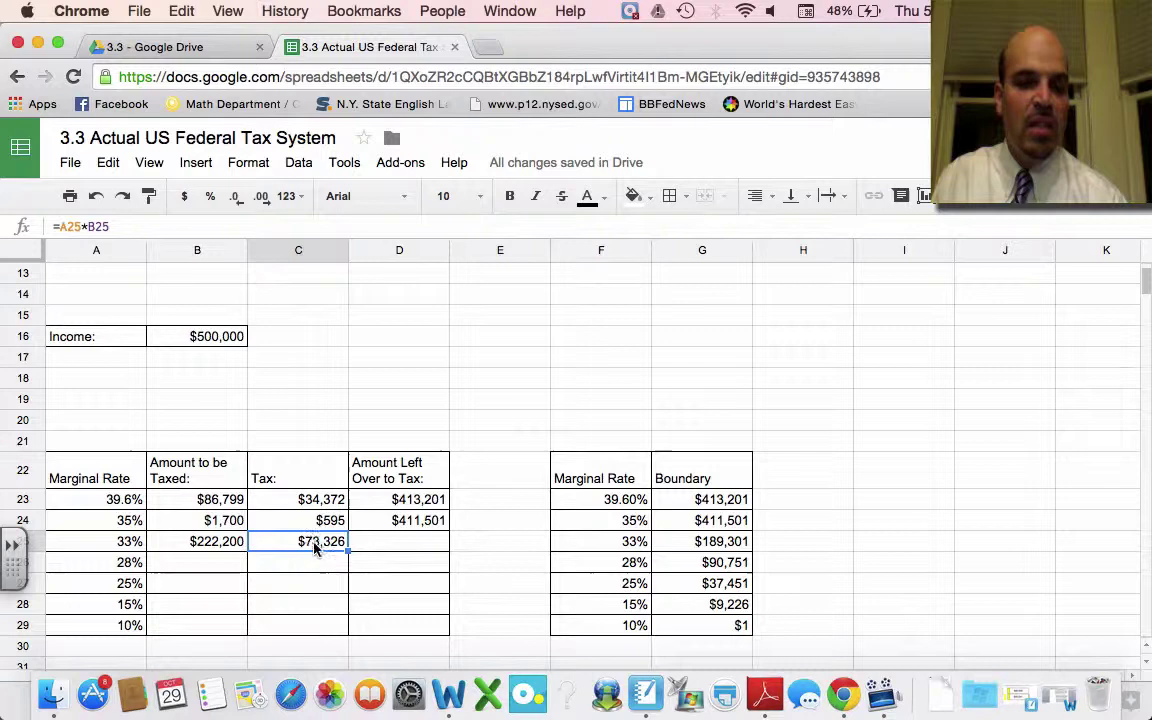
{"action": "left_click", "coordinate": [221, 548]}
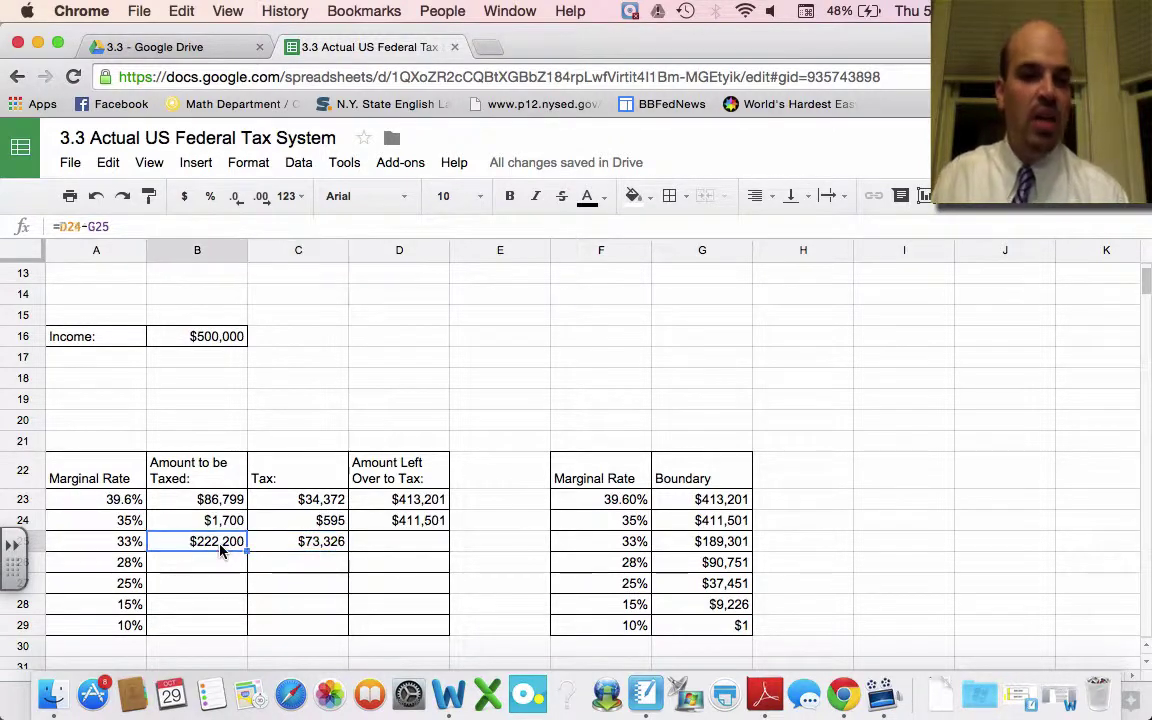
{"action": "left_click", "coordinate": [388, 548]}
- Enter =D24-B25 in D25 so the 33% row's leftover is $411,501 minus $222,200 ($189,301)
{"action": "type", "text": "="}
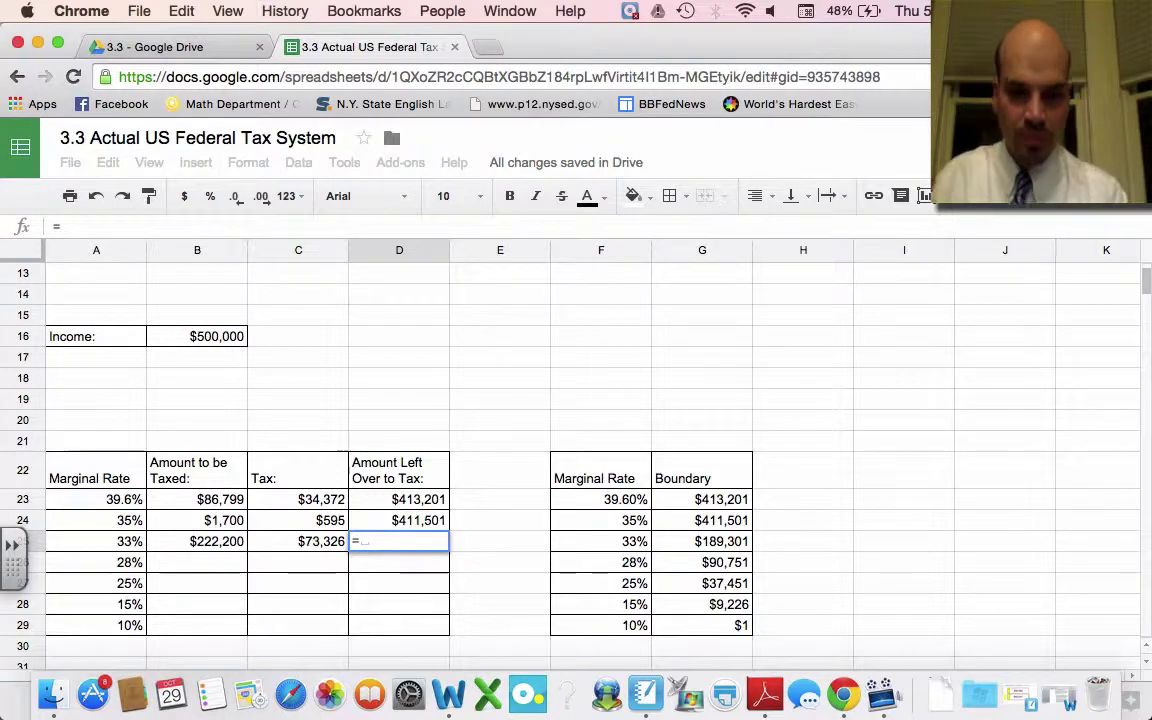
{"action": "left_click", "coordinate": [383, 522]}
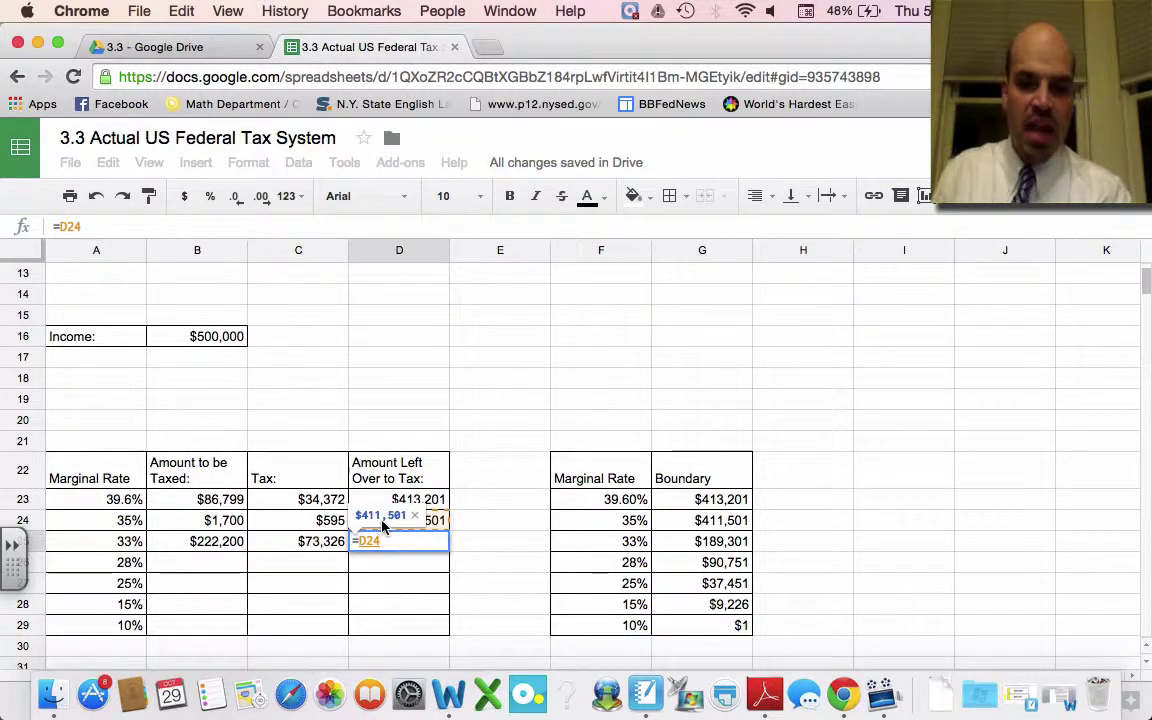
{"action": "type", "text": "-"}
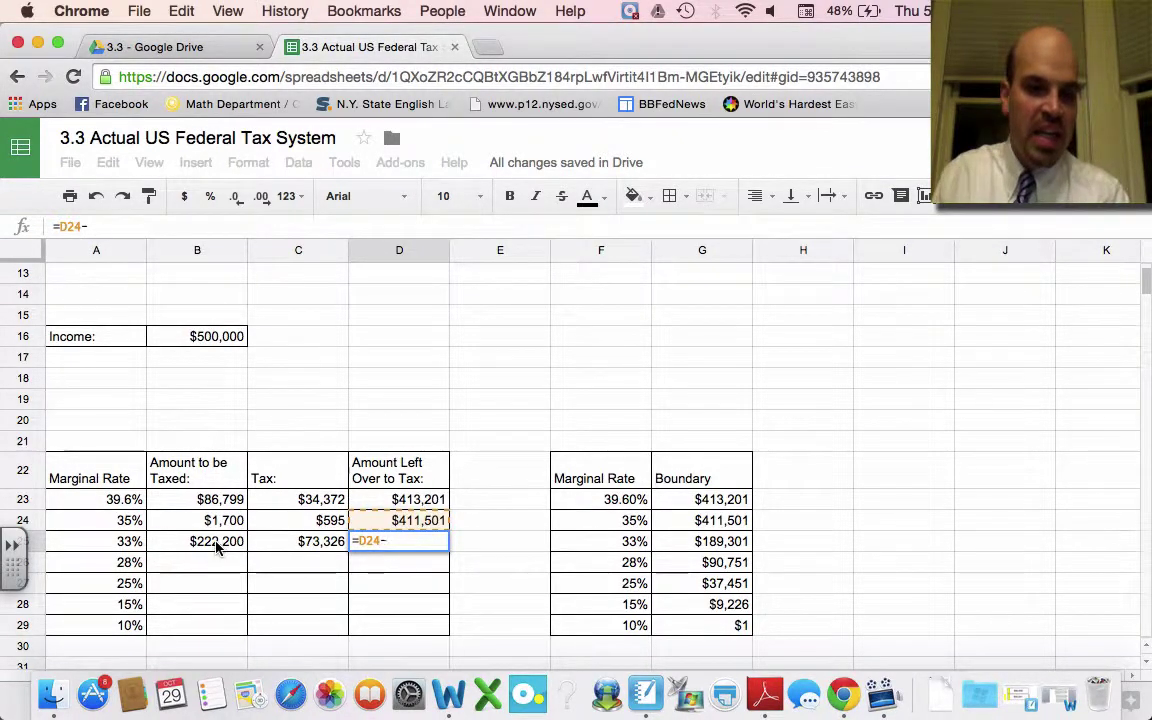
{"action": "left_click", "coordinate": [216, 546]}
{"action": "key", "text": "Return"}
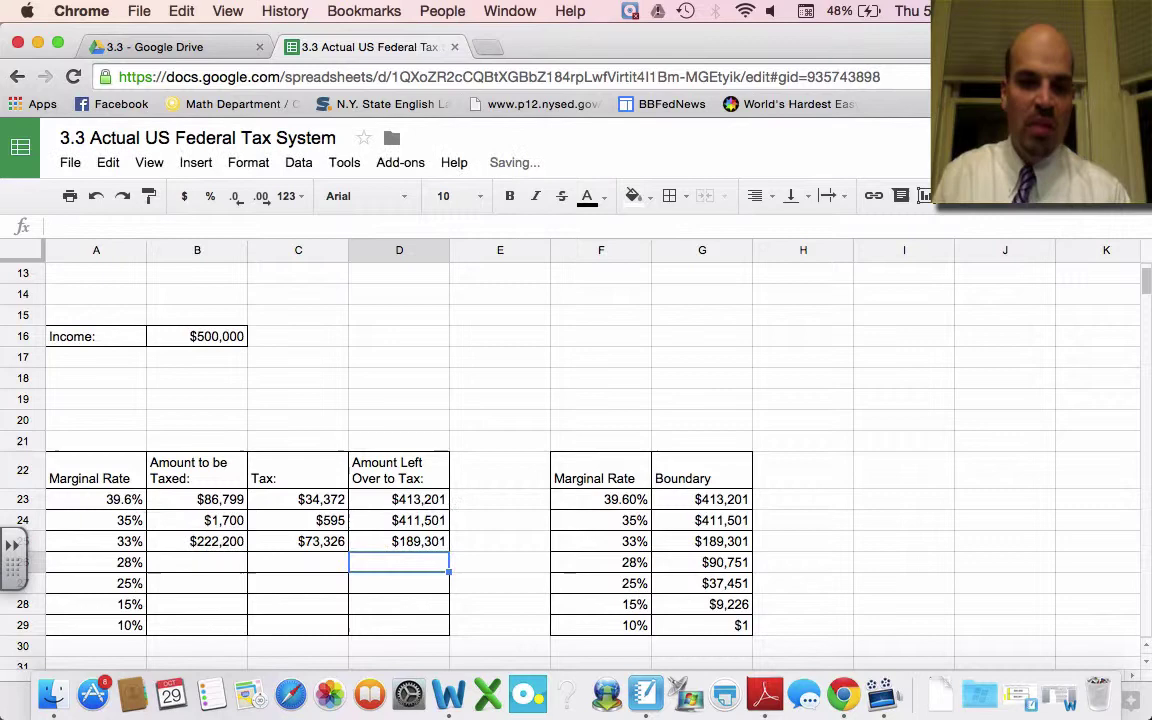
{"action": "left_click", "coordinate": [408, 548]}
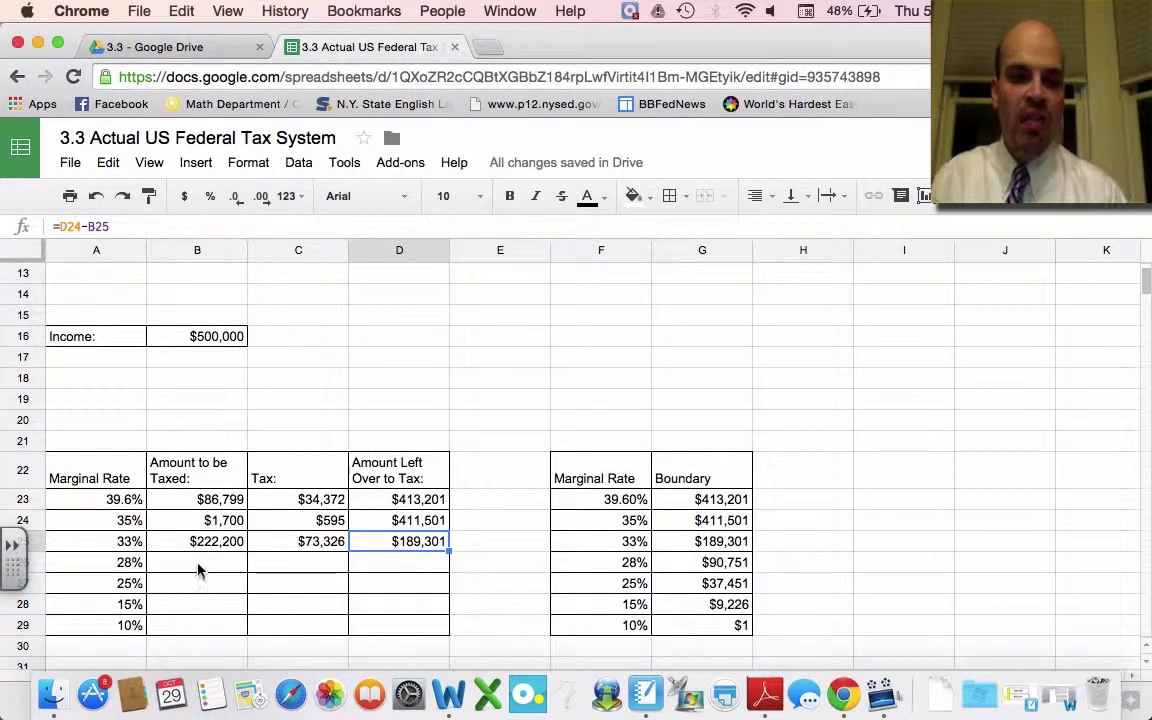
{"action": "left_click_drag", "start_coordinate": [110, 562], "coordinate": [394, 626]}
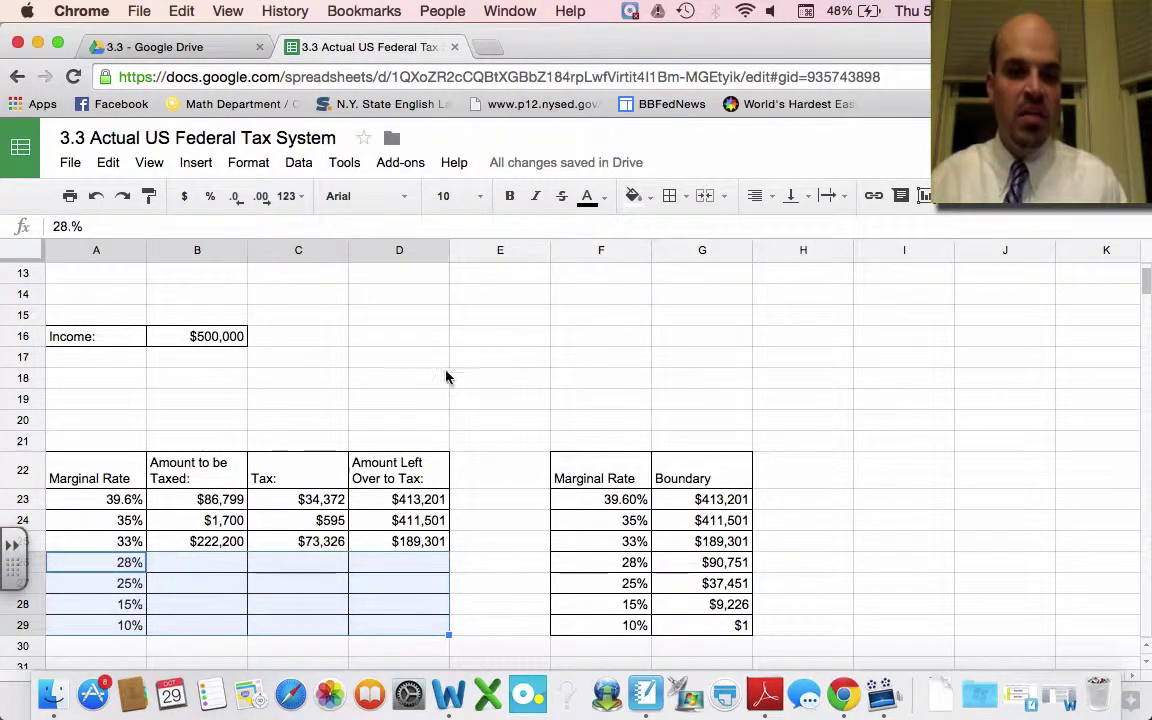
{"action": "left_click", "coordinate": [180, 562]}
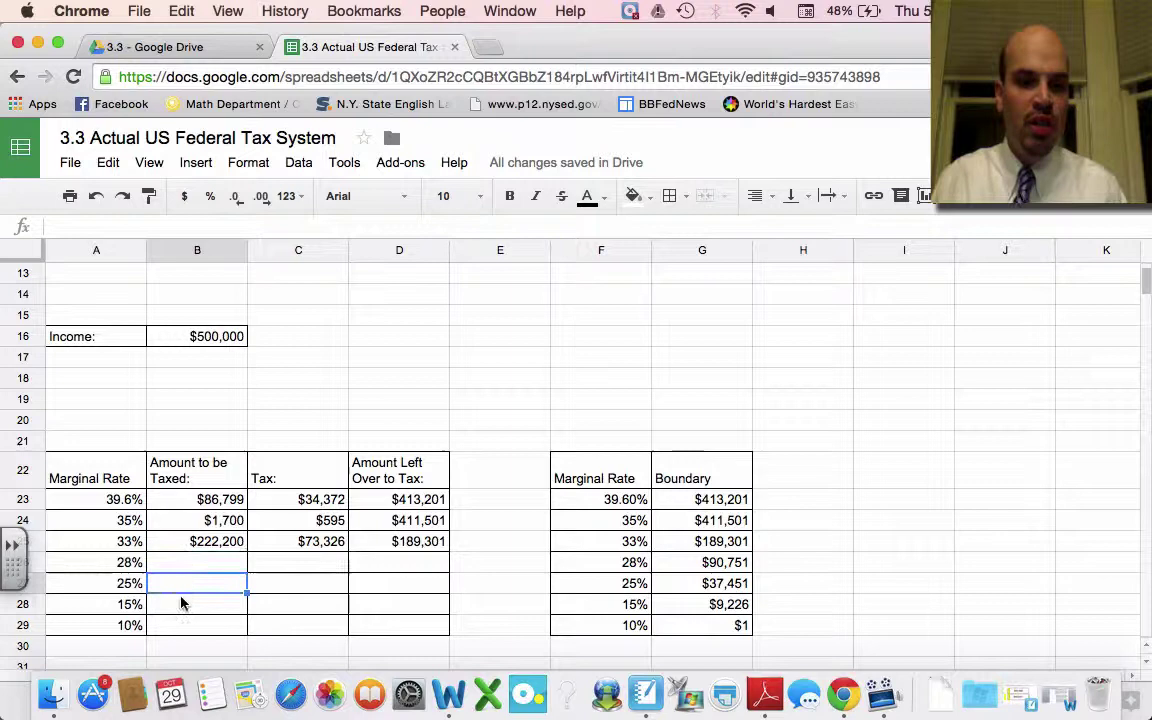
{"action": "left_click", "coordinate": [180, 604]}
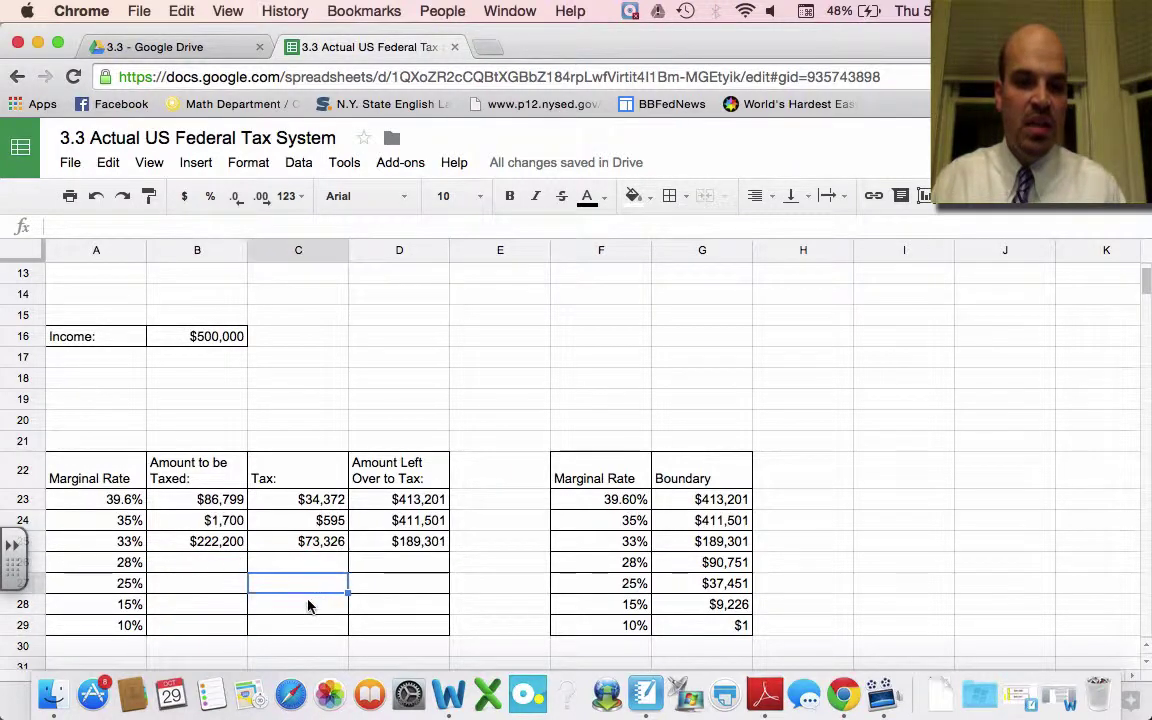
{"action": "left_click", "coordinate": [401, 567]}
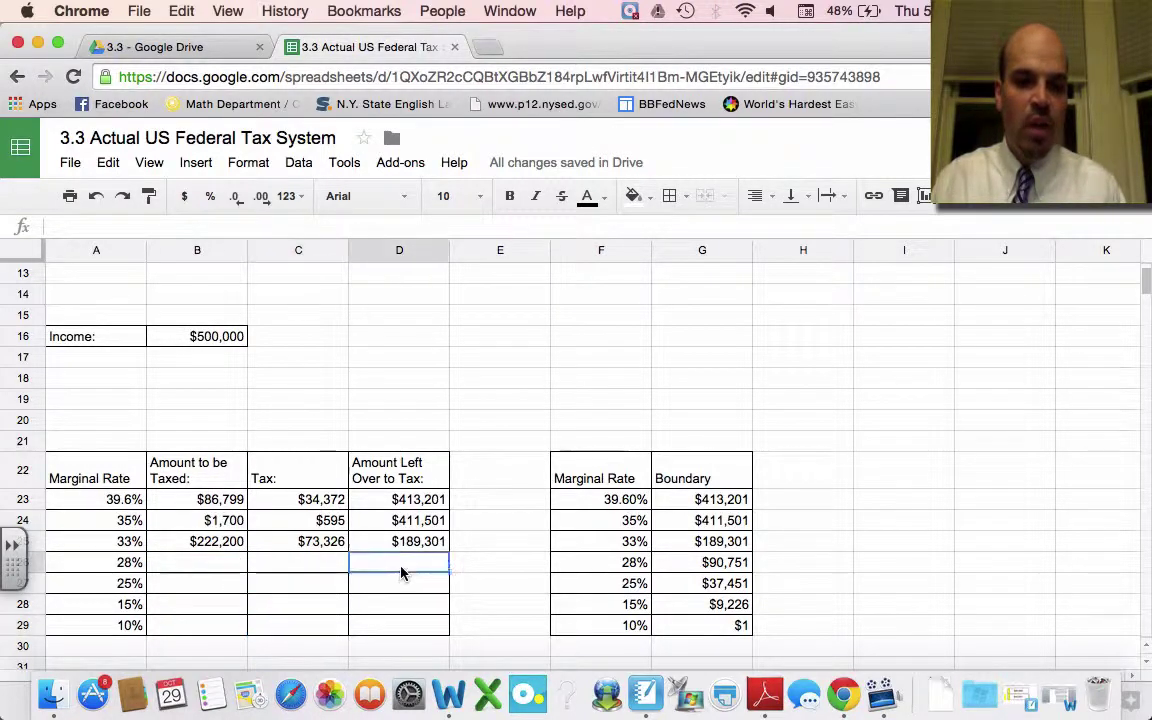
{"action": "left_click", "coordinate": [385, 622]}
{"action": "left_click", "coordinate": [206, 522]}
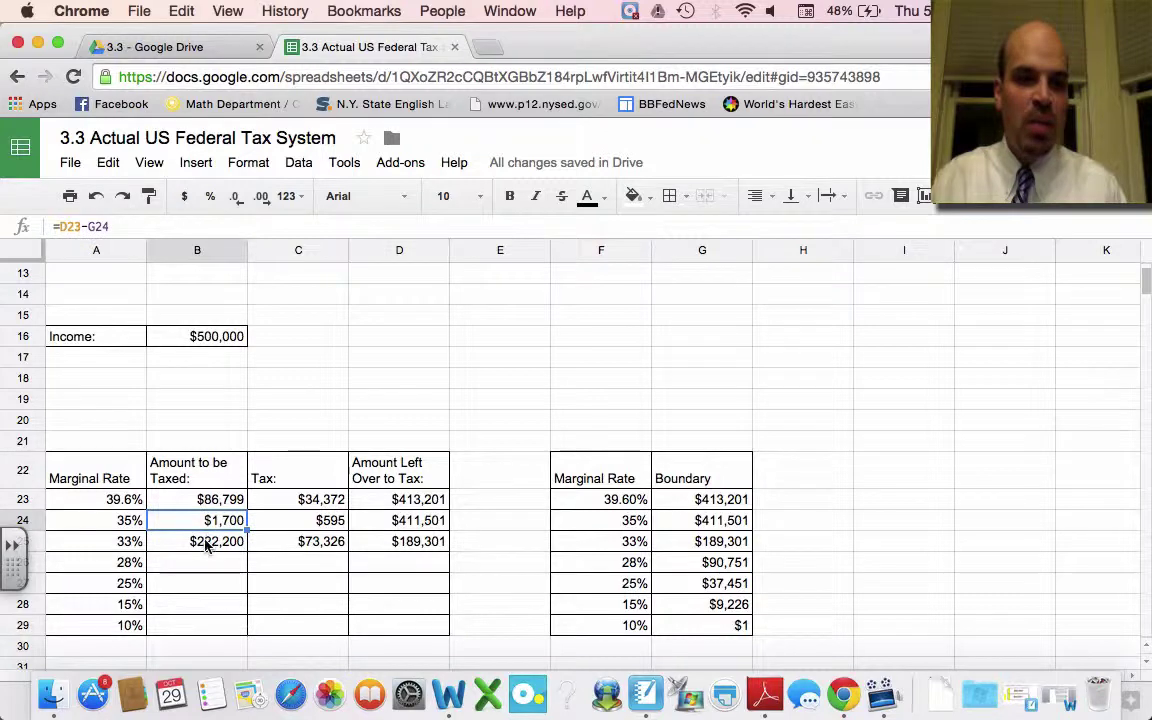
{"action": "left_click", "coordinate": [318, 520]}
{"action": "left_click", "coordinate": [387, 540]}
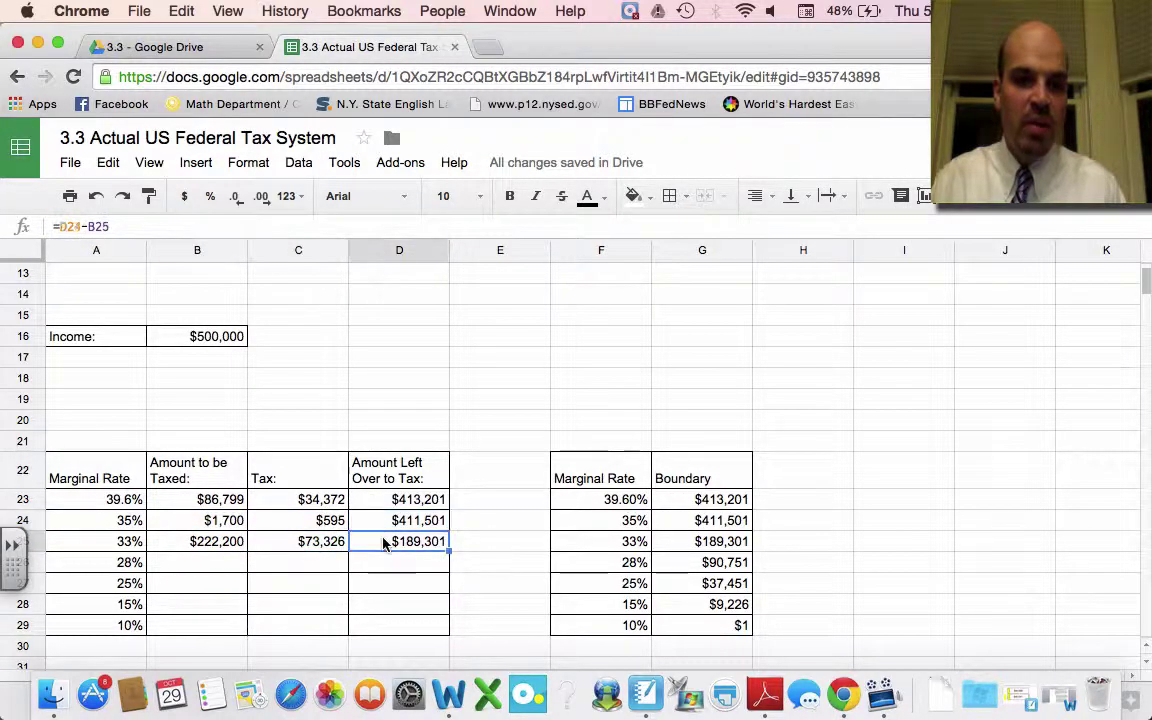
{"action": "left_click", "coordinate": [165, 562]}
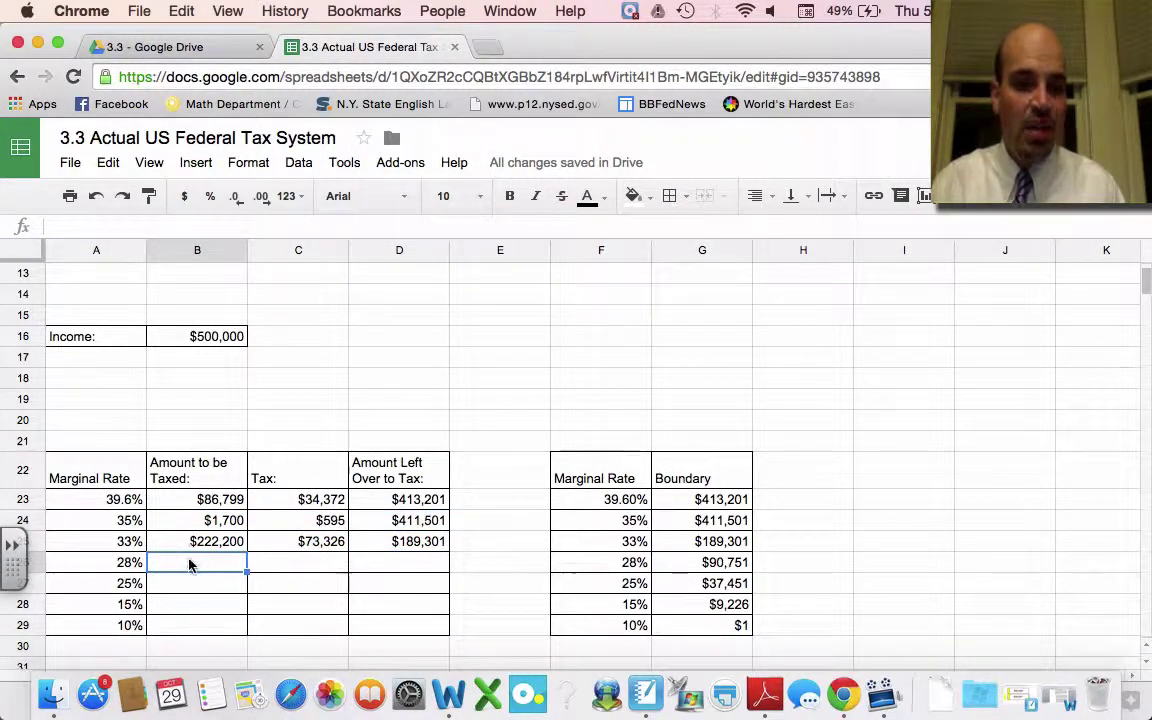
{"action": "left_click", "coordinate": [251, 583]}
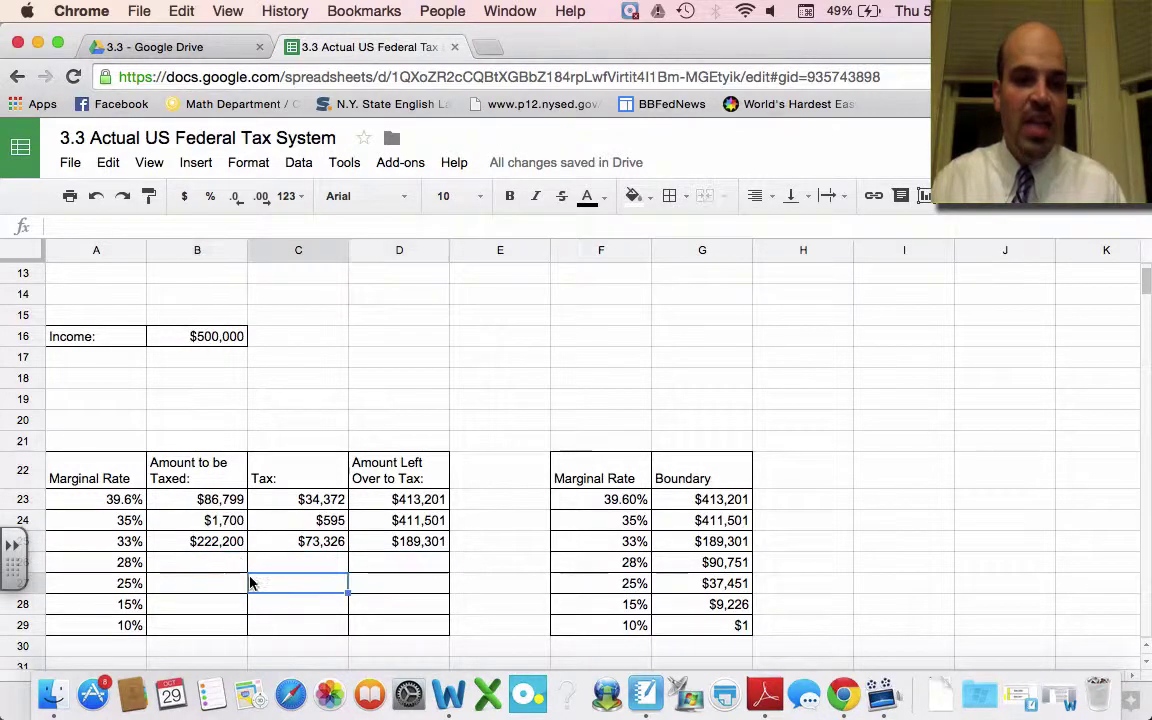
{"action": "key", "text": "Up"}
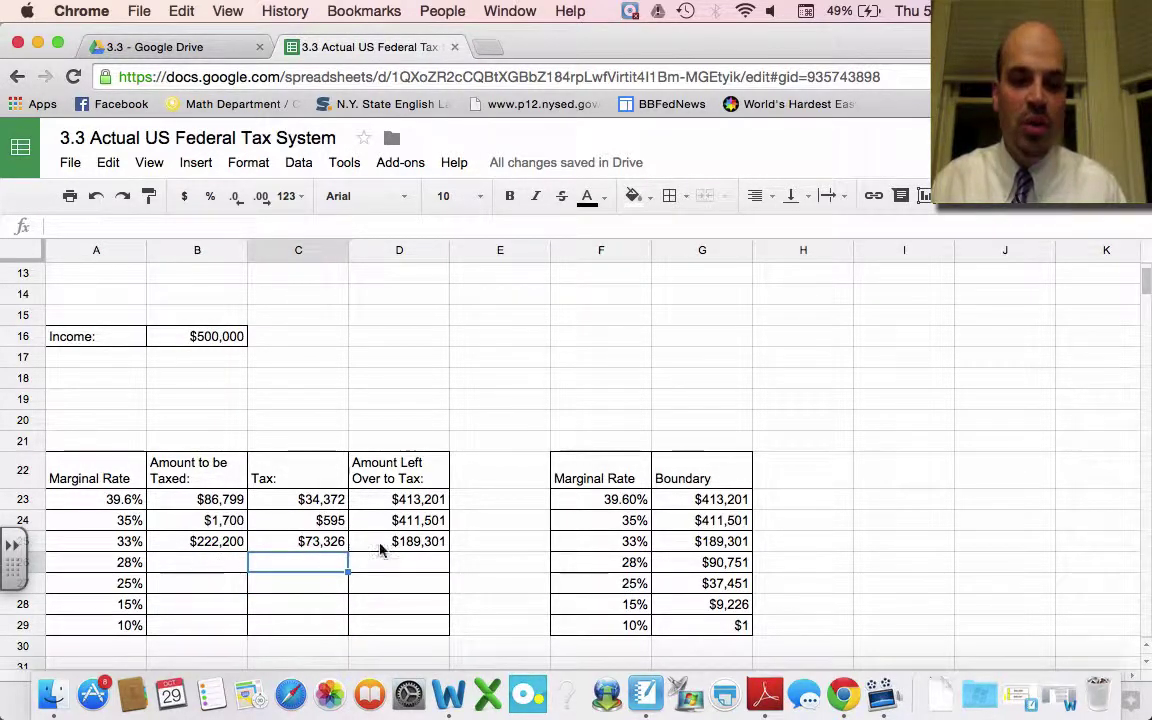